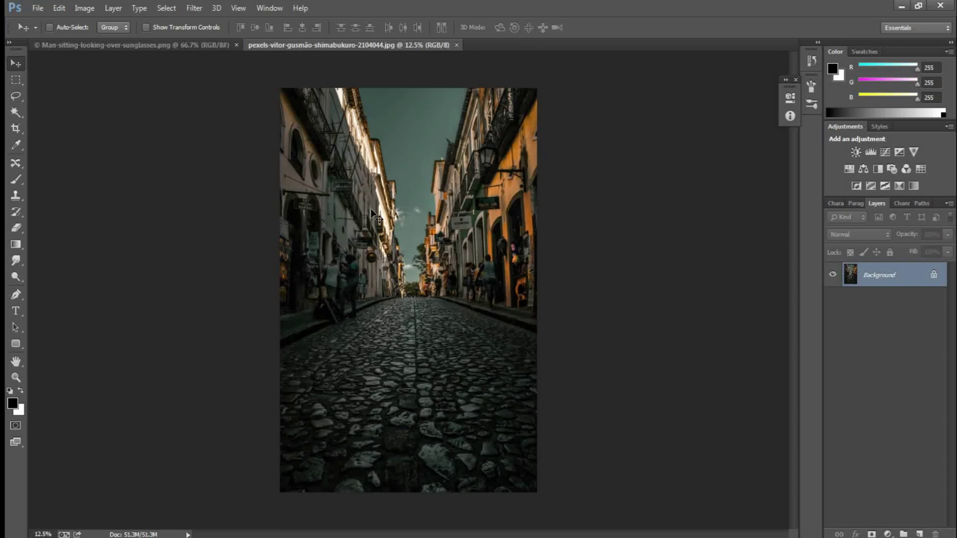
# View the man photo at 100% and select its white background with Magic Wand tolerance 10.
pyautogui.click(194, 47)
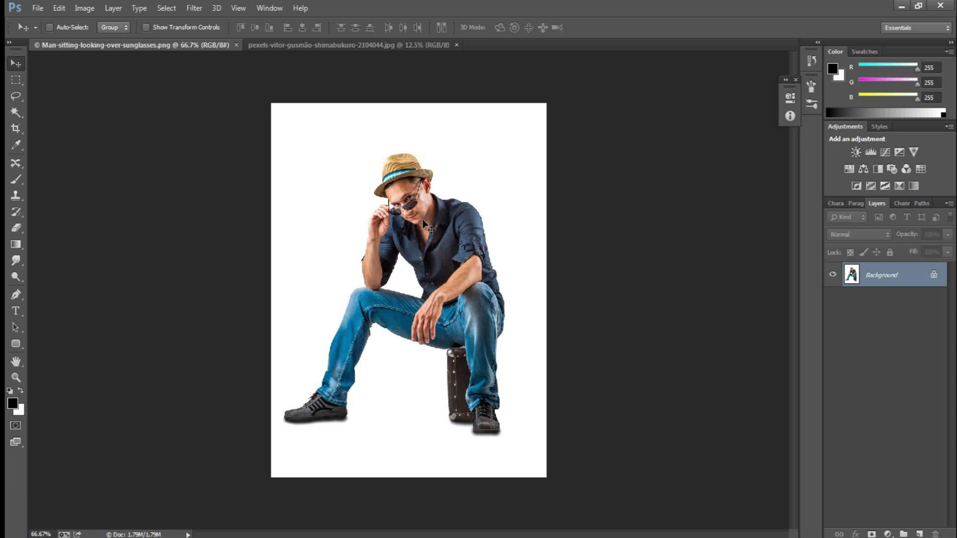
pyautogui.hotkey('ctrl', '+')
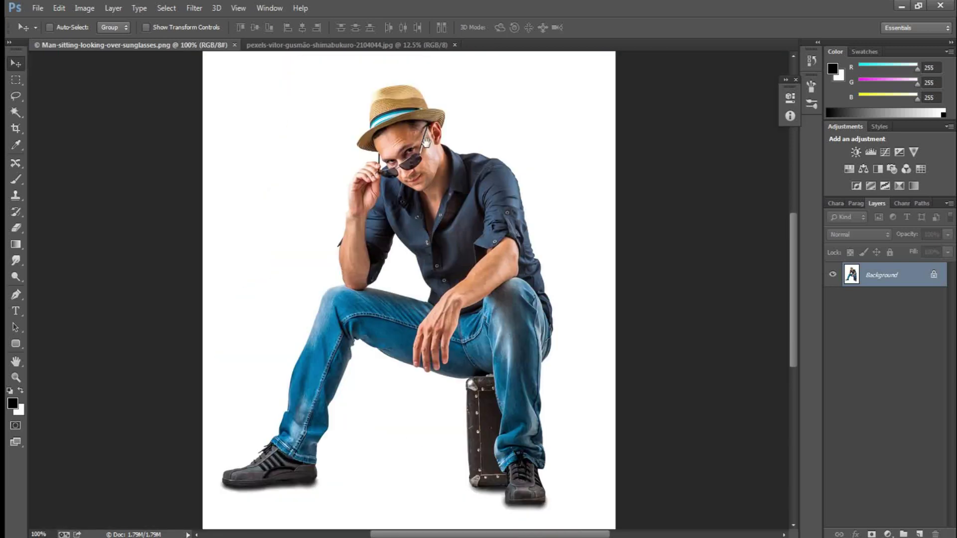
pyautogui.moveTo(426, 142); pyautogui.dragTo(399, 179)
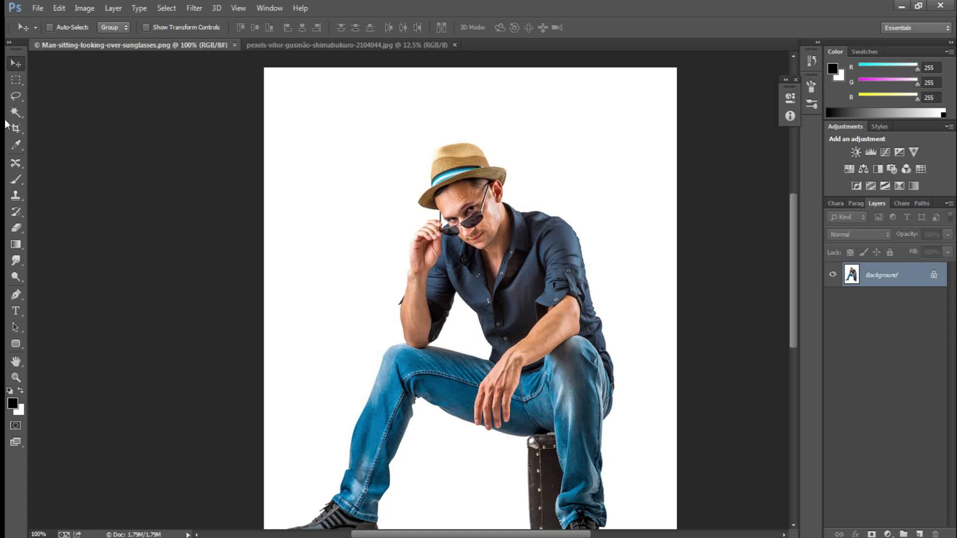
pyautogui.click(18, 111)
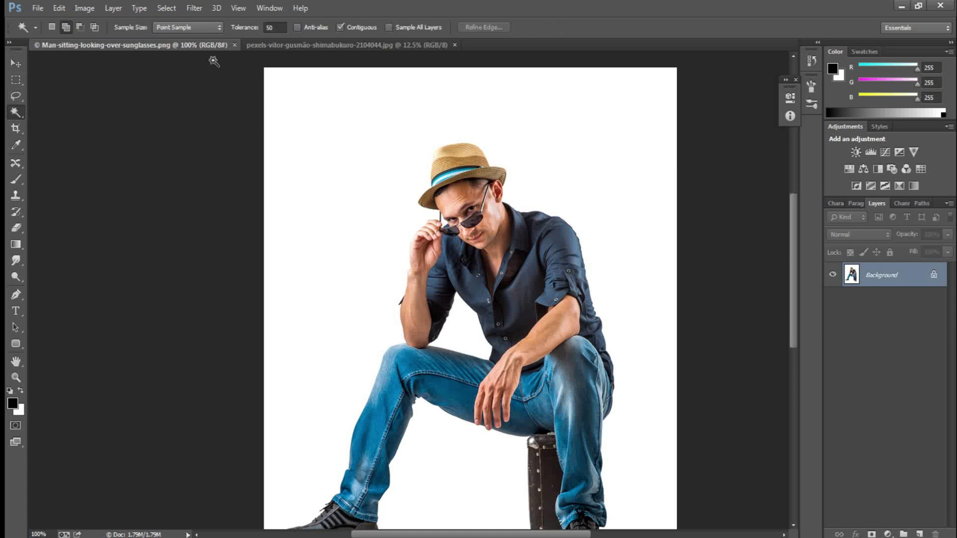
pyautogui.click(276, 28)
pyautogui.write('10')
pyautogui.click(366, 149)
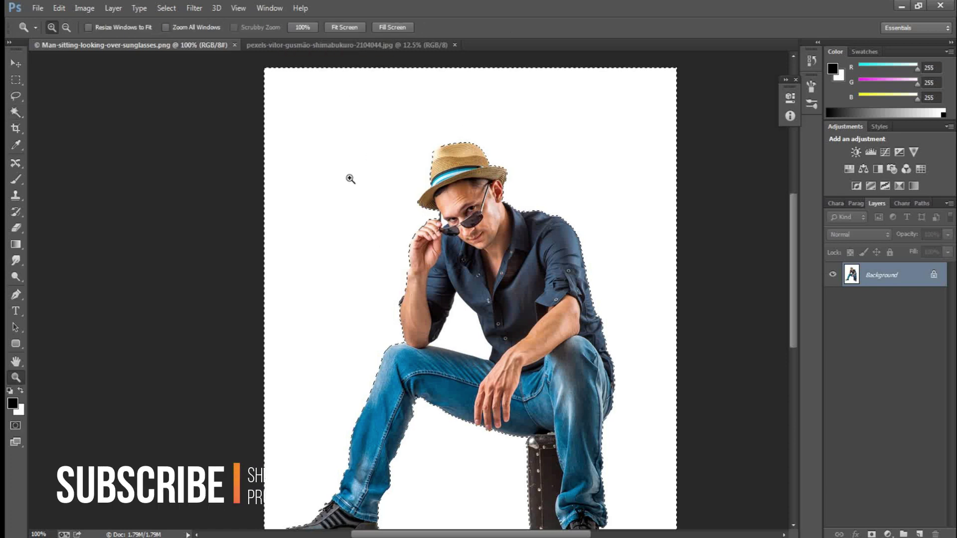
# Zoom in and add the white gaps by the shoe heel and under the suitcase.
pyautogui.keyDown('ctrl'); pyautogui.click(552, 326); pyautogui.keyUp('ctrl')
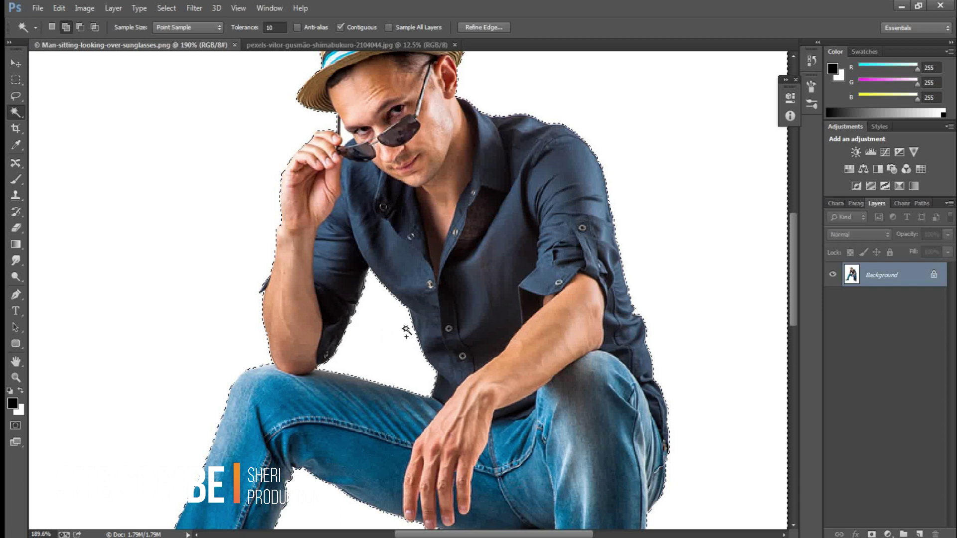
pyautogui.scroll(3, 409, 304)
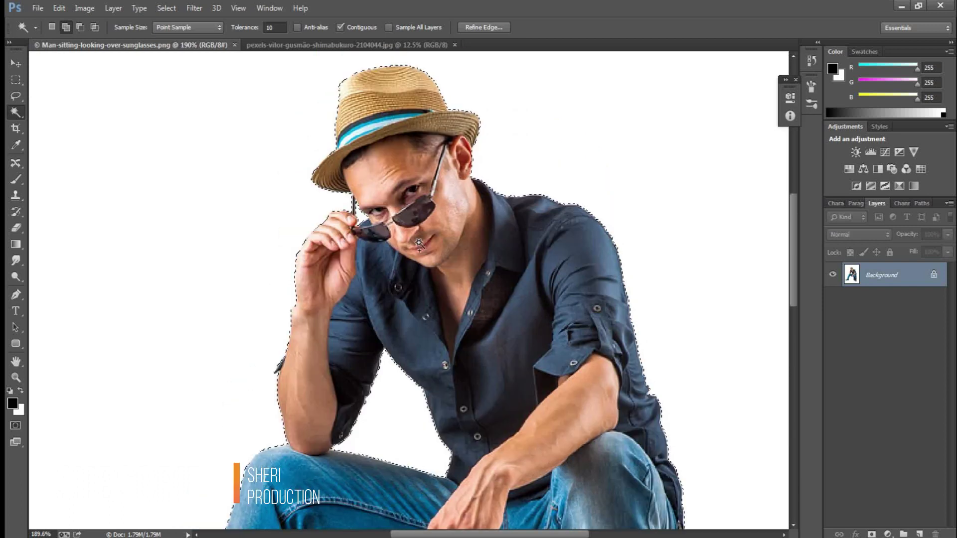
pyautogui.scroll(-5, 391, 271)
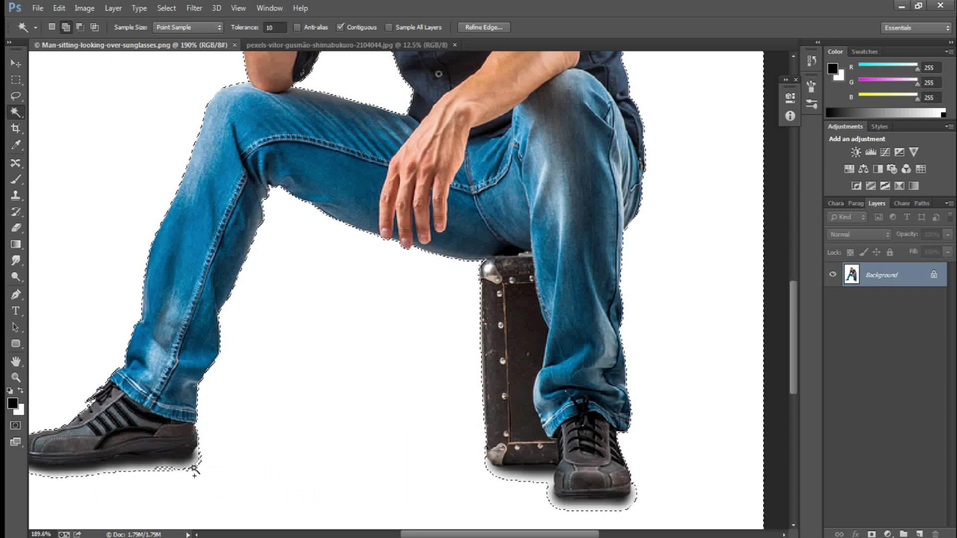
pyautogui.scroll(-4, 412, 363)
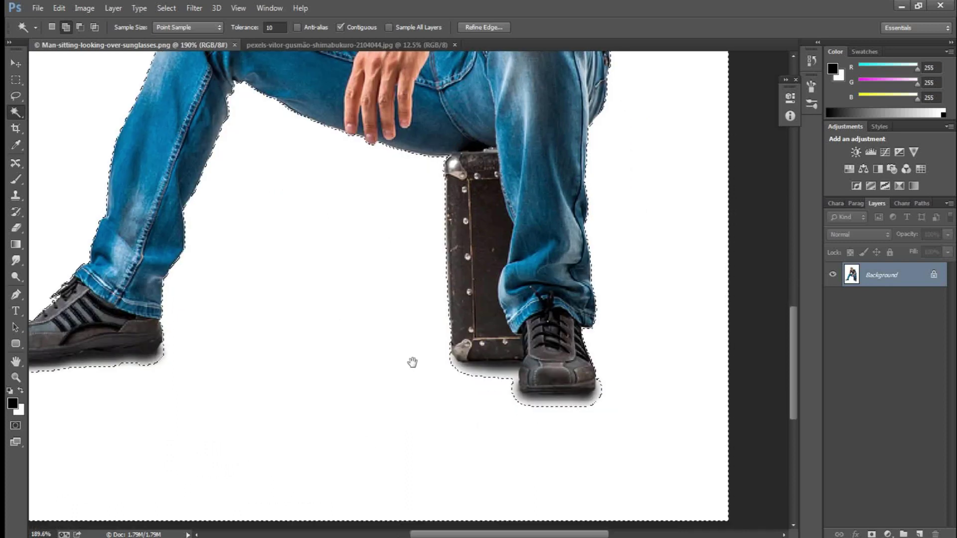
pyautogui.click(511, 386)
pyautogui.click(514, 382)
pyautogui.rightClick(435, 364)
# Convert the background to Layer 0, delete the selected white background, and deselect.
pyautogui.click(459, 370)
pyautogui.press('v')
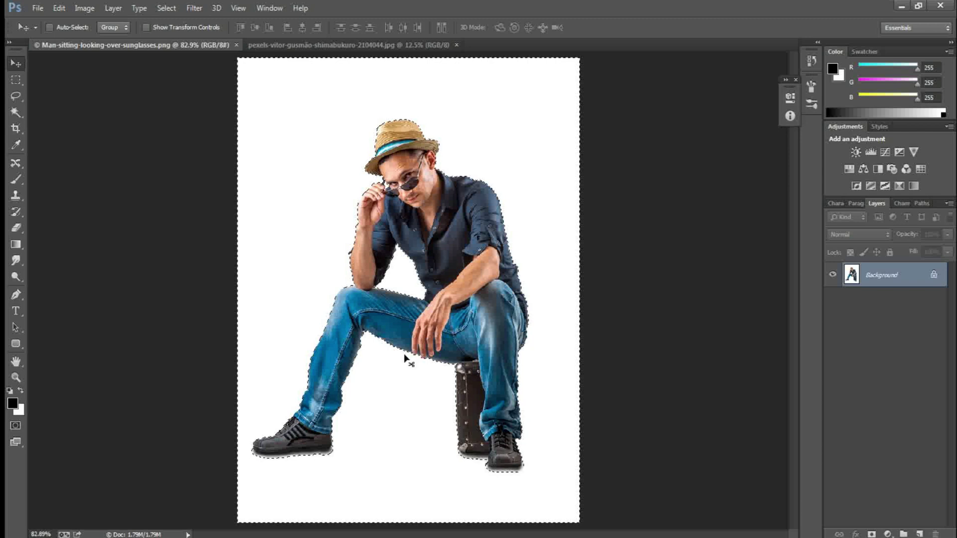
pyautogui.hotkey('ctrl', 'j')
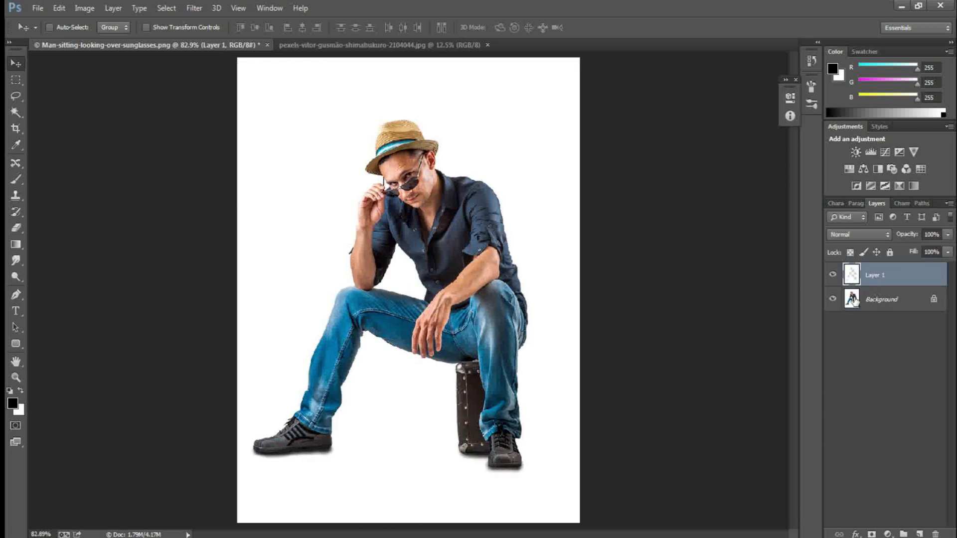
pyautogui.hotkey('ctrl', 'z')
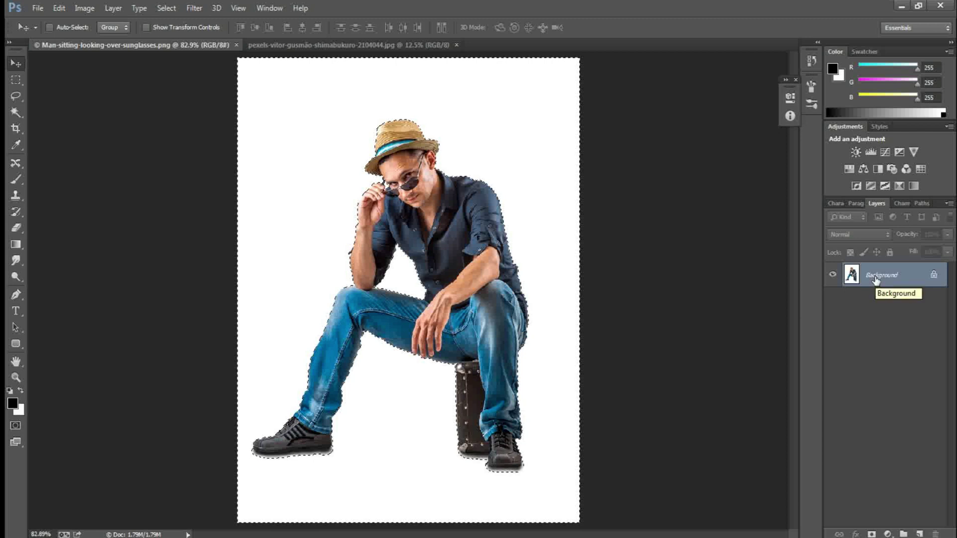
pyautogui.doubleClick(876, 280)
pyautogui.press('Return')
pyautogui.press('Delete')
pyautogui.hotkey('ctrl', 'd')
# Move the cut-out man into the street photo and scale him up across the middle.
pyautogui.moveTo(451, 238); pyautogui.dragTo(453, 244)
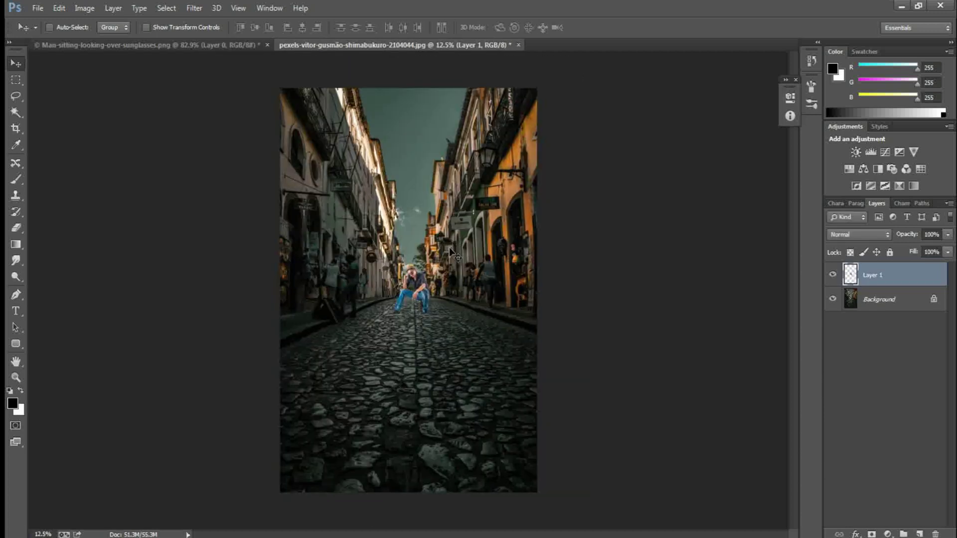
pyautogui.hotkey('ctrl', 't')
pyautogui.moveTo(429, 264); pyautogui.dragTo(499, 172)
pyautogui.press('Return')
# Zoom in on the left shoe and select its white halo with Magic Wand tolerance 50.
pyautogui.press('z')
pyautogui.click(572, 449)
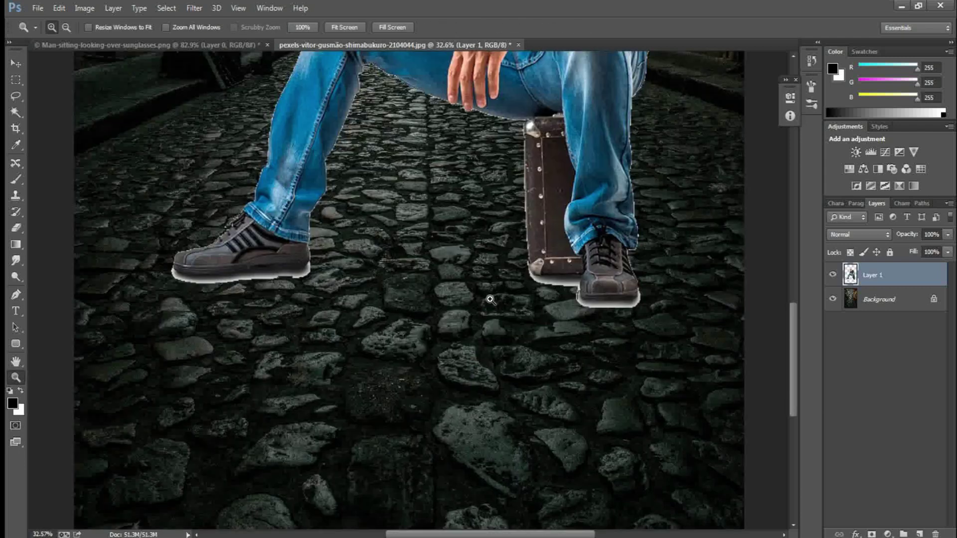
pyautogui.moveTo(135, 214); pyautogui.dragTo(419, 344)
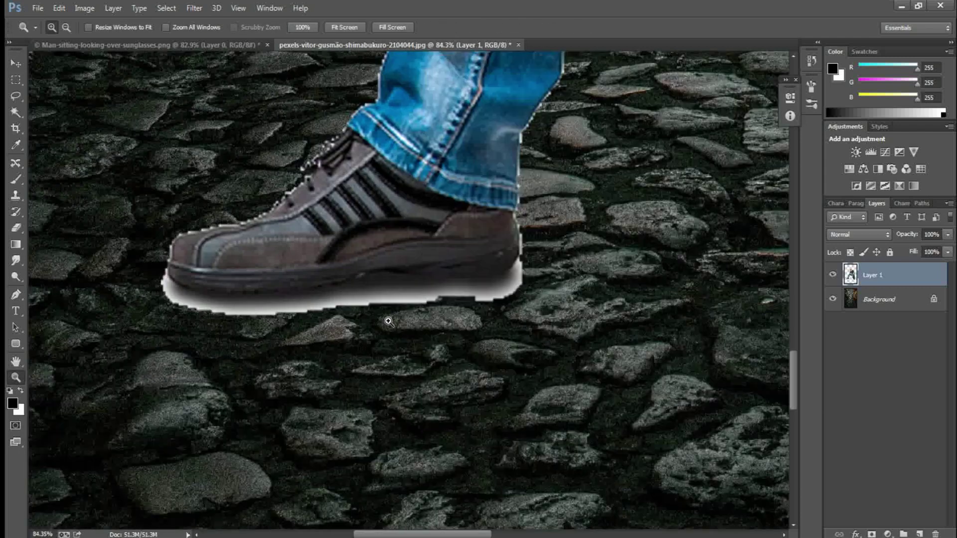
pyautogui.press('w')
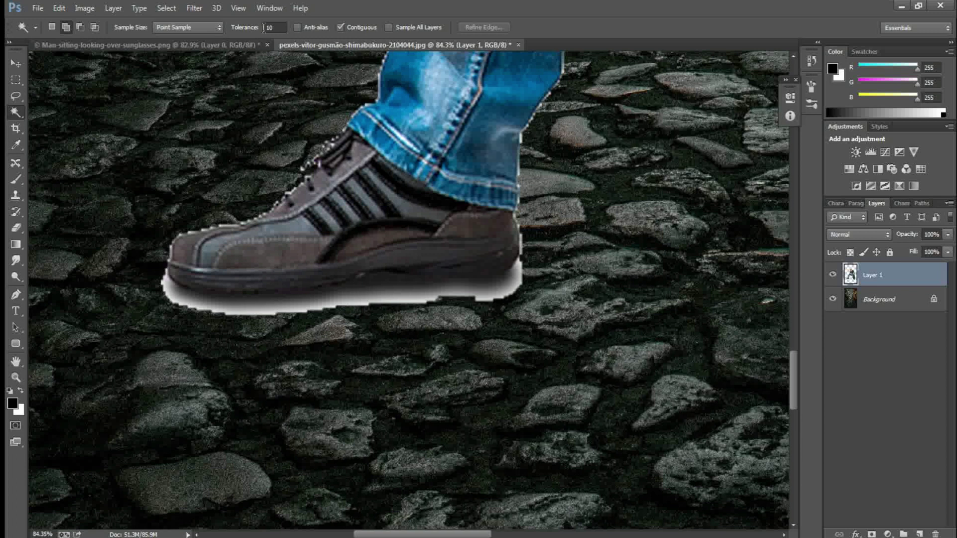
pyautogui.doubleClick(273, 28)
pyautogui.write('50')
pyautogui.click(279, 308)
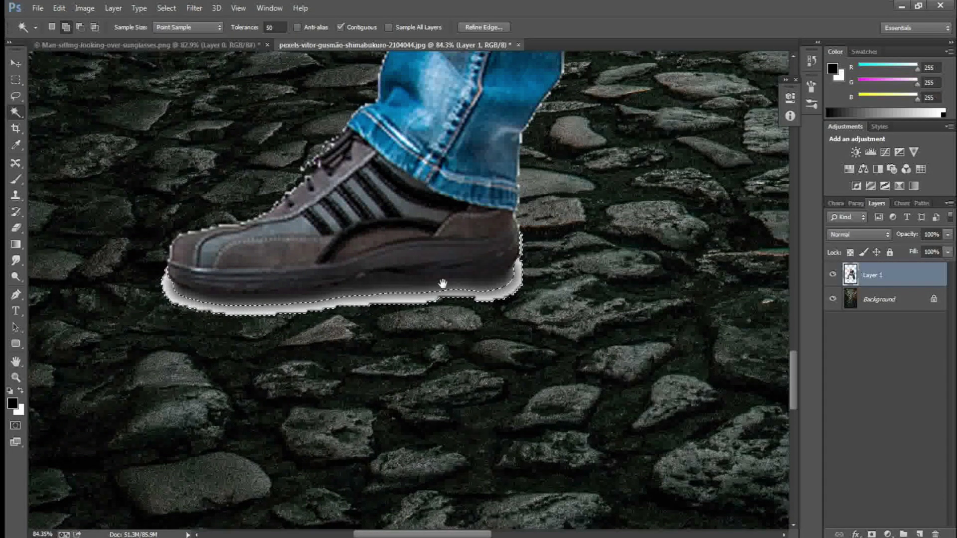
# Add the white halo under the suitcase to the selection and fit the composite on screen.
pyautogui.moveTo(443, 284); pyautogui.dragTo(225, 235)
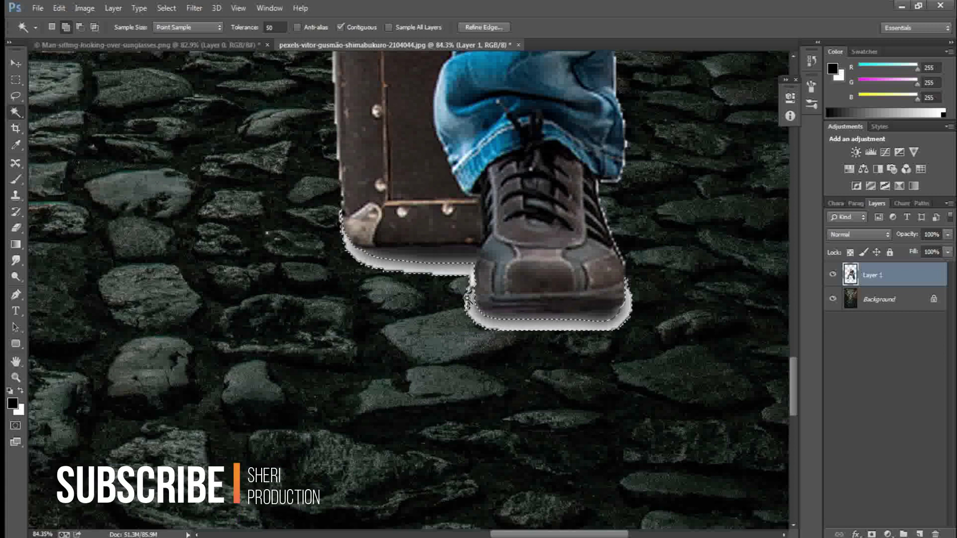
pyautogui.click(482, 327)
pyautogui.rightClick(426, 285)
pyautogui.click(429, 279)
# Clear the halo selection and zoom in to inspect the shoes.
pyautogui.press('v')
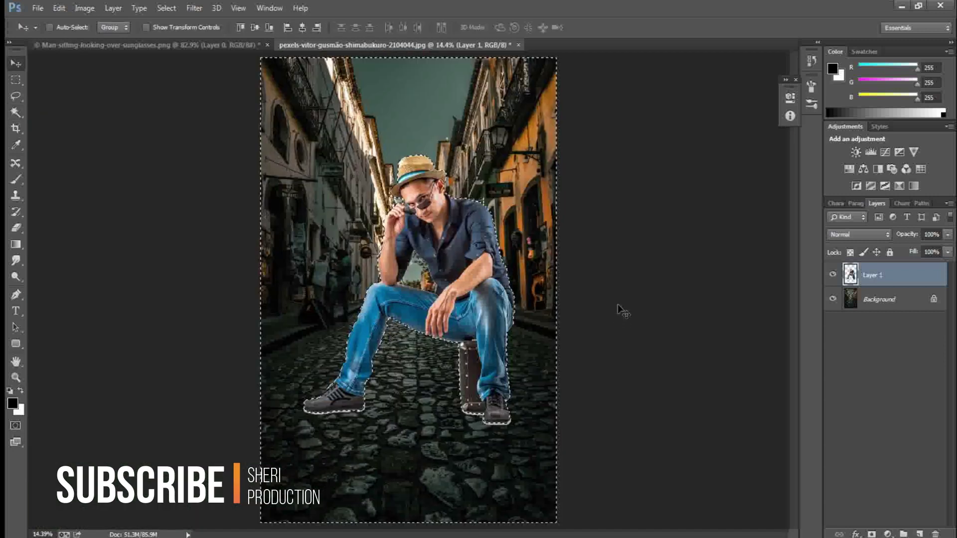
pyautogui.hotkey('ctrl', 'd')
pyautogui.press('z')
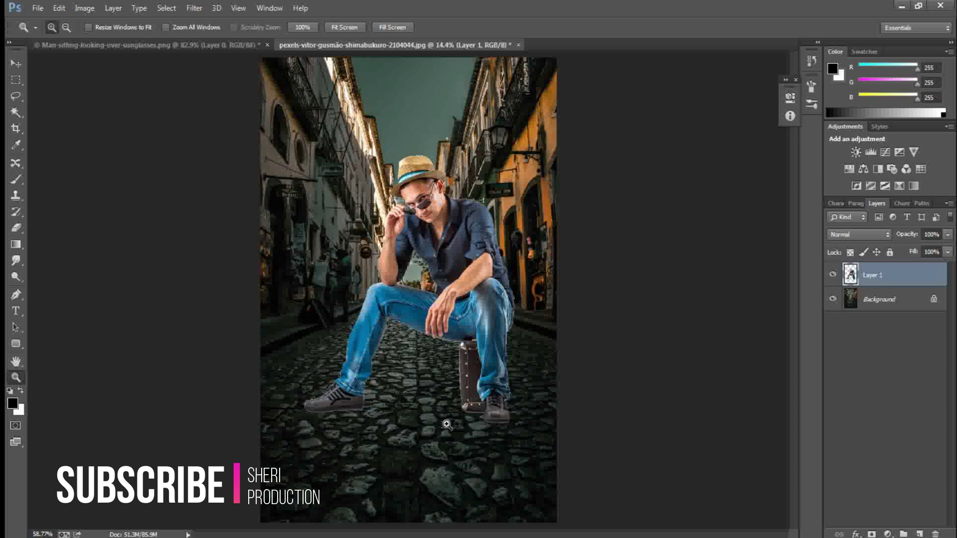
pyautogui.rightClick(480, 280)
pyautogui.click(499, 285)
pyautogui.press('v')
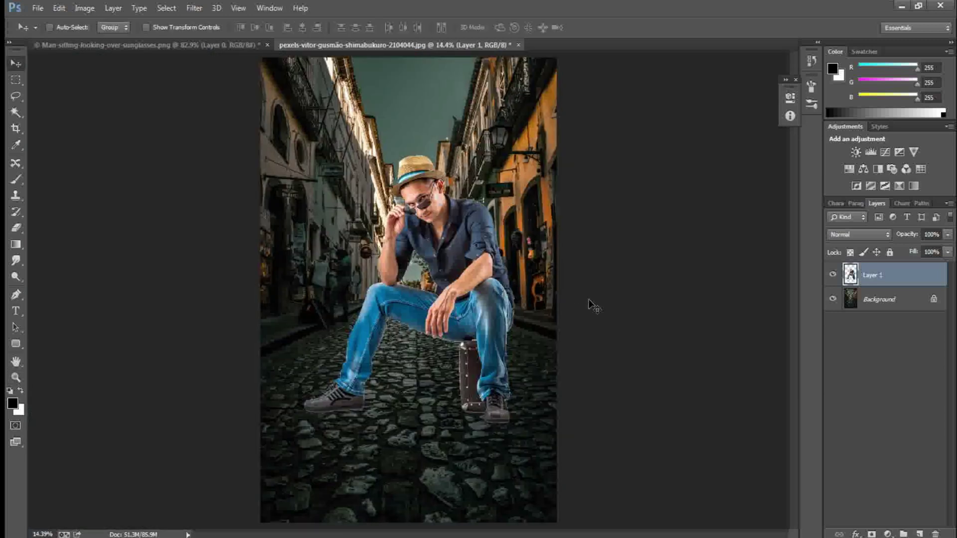
# Copy Layer 1's outline, contracted by 2 px, to a new Layer 2 and delete Layer 1.
pyautogui.keyDown('ctrl'); pyautogui.click(849, 271); pyautogui.keyUp('ctrl')
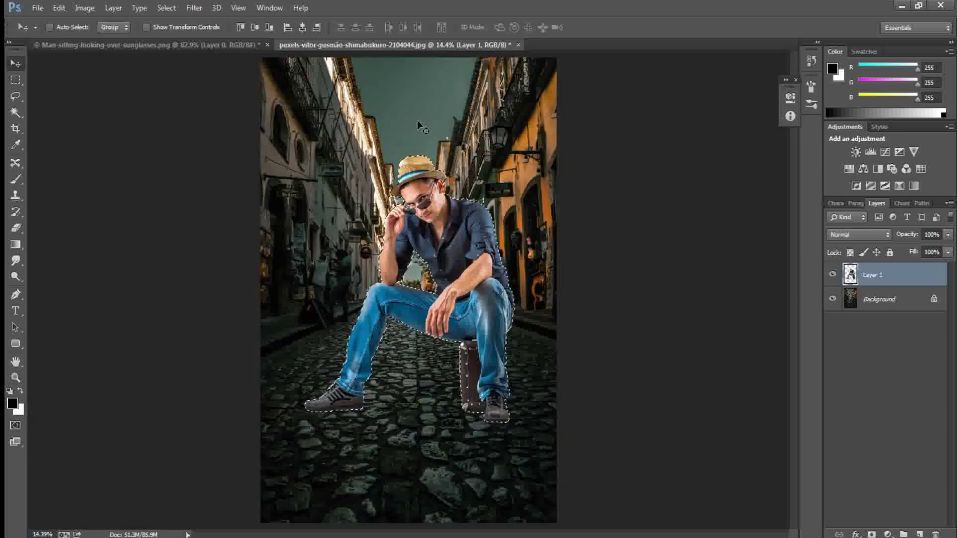
pyautogui.click(199, 8)
pyautogui.moveTo(166, 8)
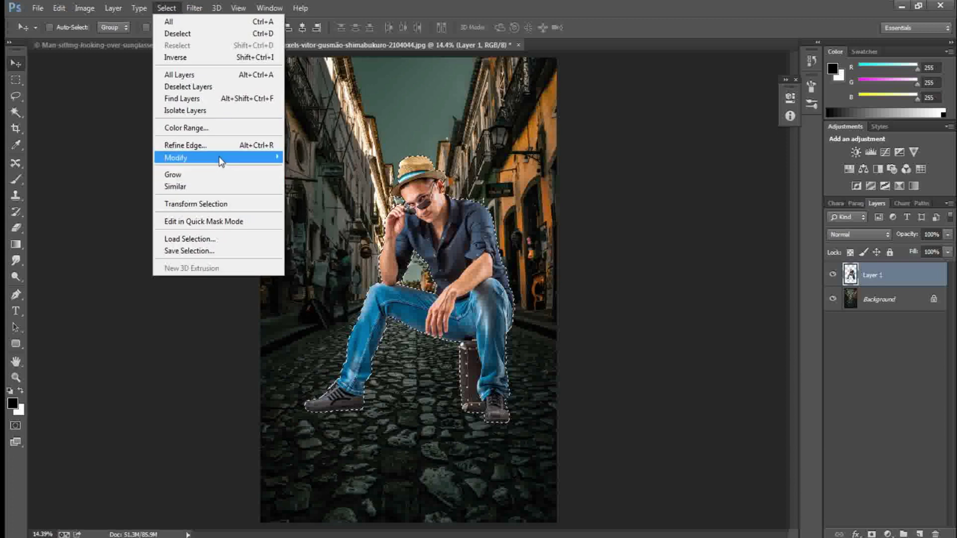
pyautogui.moveTo(176, 157)
pyautogui.click(304, 193)
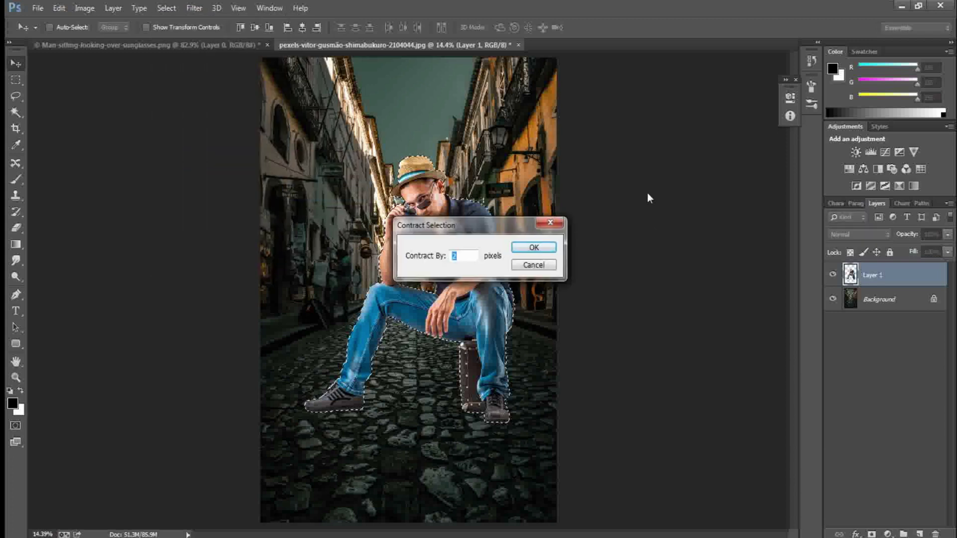
pyautogui.press('Return')
pyautogui.hotkey('ctrl', 'j')
pyautogui.moveTo(868, 302); pyautogui.dragTo(935, 534)
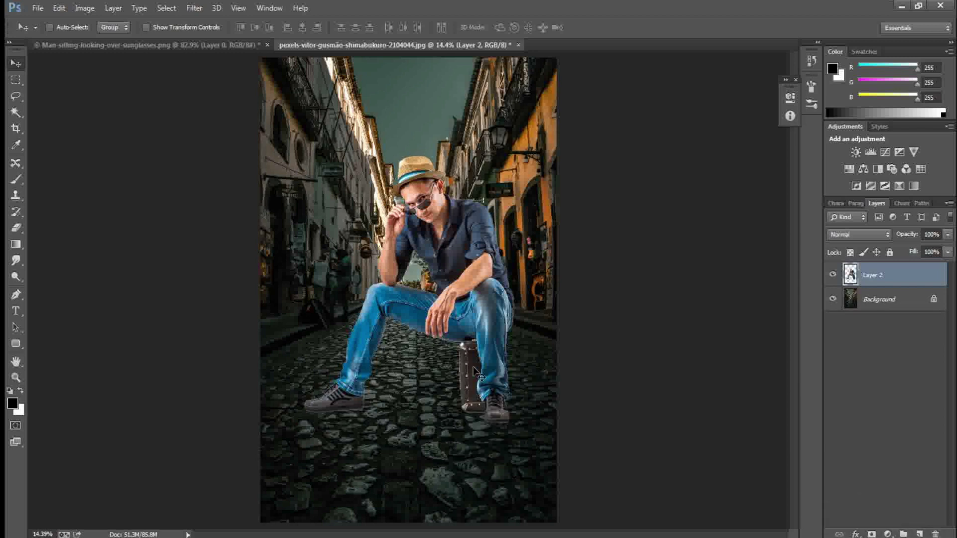
pyautogui.rightClick(444, 274)
pyautogui.click(461, 288)
pyautogui.hotkey('ctrl', '-')
pyautogui.hotkey('ctrl', '+')
pyautogui.hotkey('ctrl', '-')
# Scale the man to about 89% and move him lower in the street.
pyautogui.moveTo(471, 289); pyautogui.dragTo(462, 337)
pyautogui.hotkey('ctrl', 't')
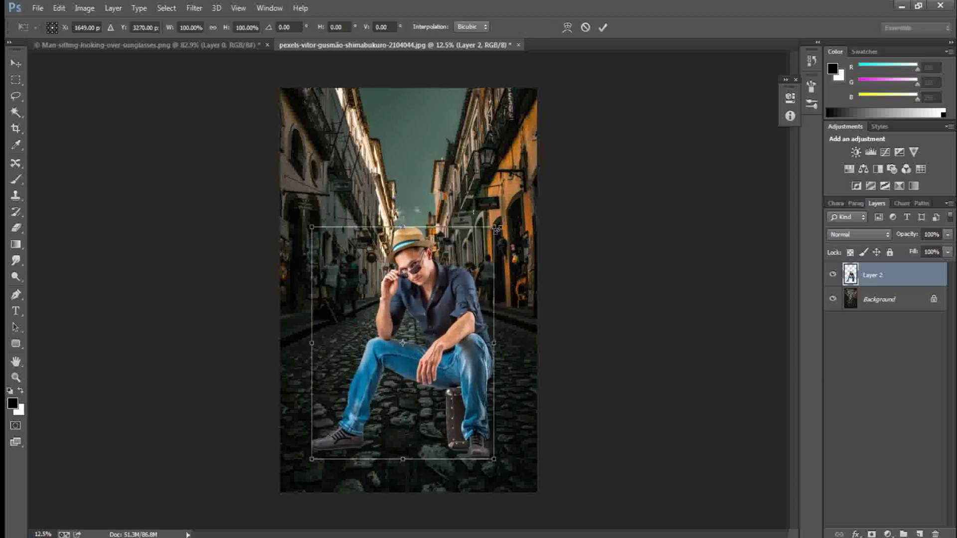
pyautogui.moveTo(495, 228); pyautogui.dragTo(489, 244)
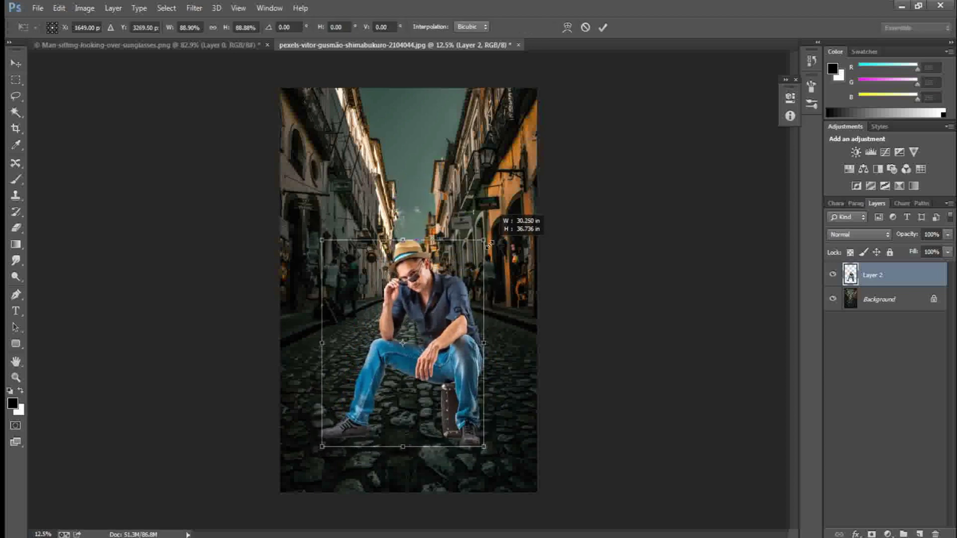
pyautogui.moveTo(447, 308); pyautogui.dragTo(429, 319)
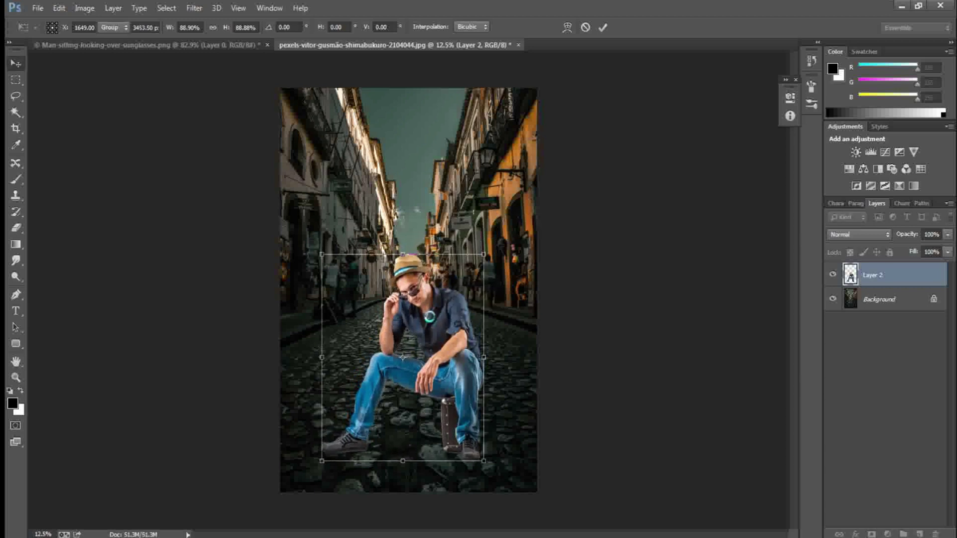
pyautogui.press('Return')
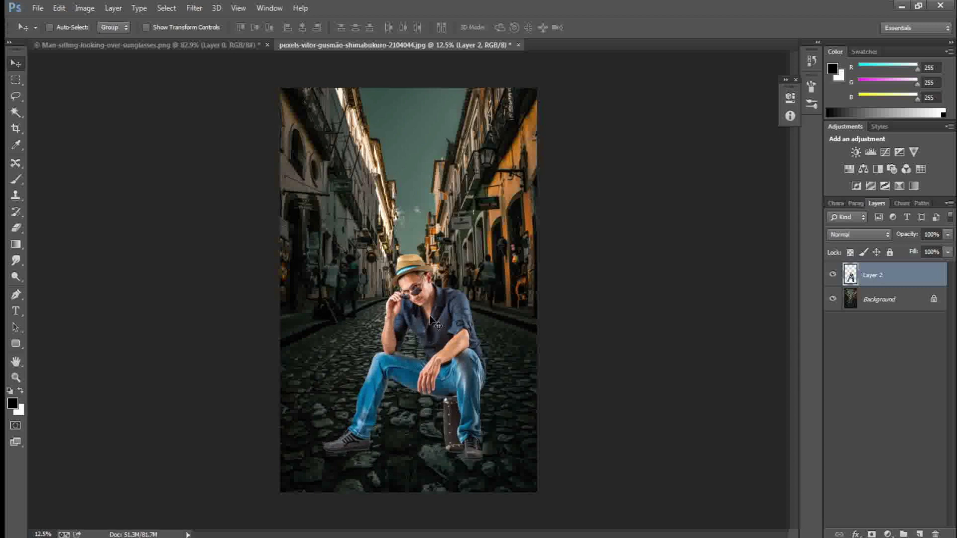
# Distort the man's top corners to stretch and tilt him slightly, then nudge him left.
pyautogui.hotkey('ctrl', 't')
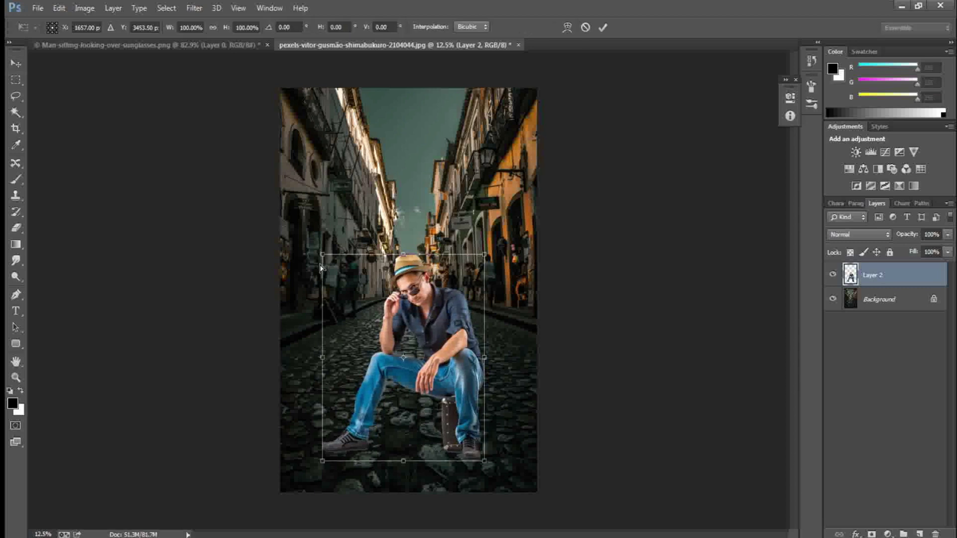
pyautogui.moveTo(323, 256); pyautogui.dragTo(327, 247)
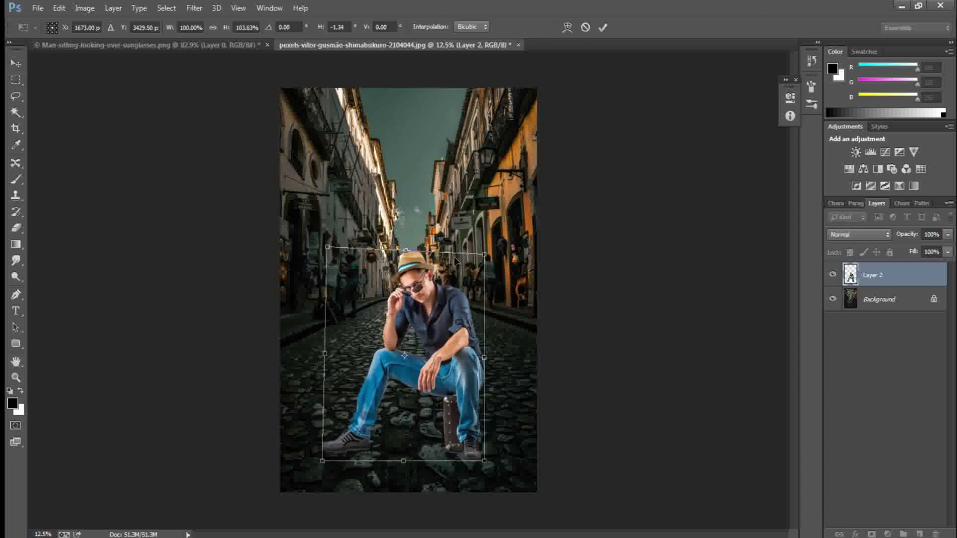
pyautogui.moveTo(486, 258); pyautogui.dragTo(476, 253)
pyautogui.press('Return')
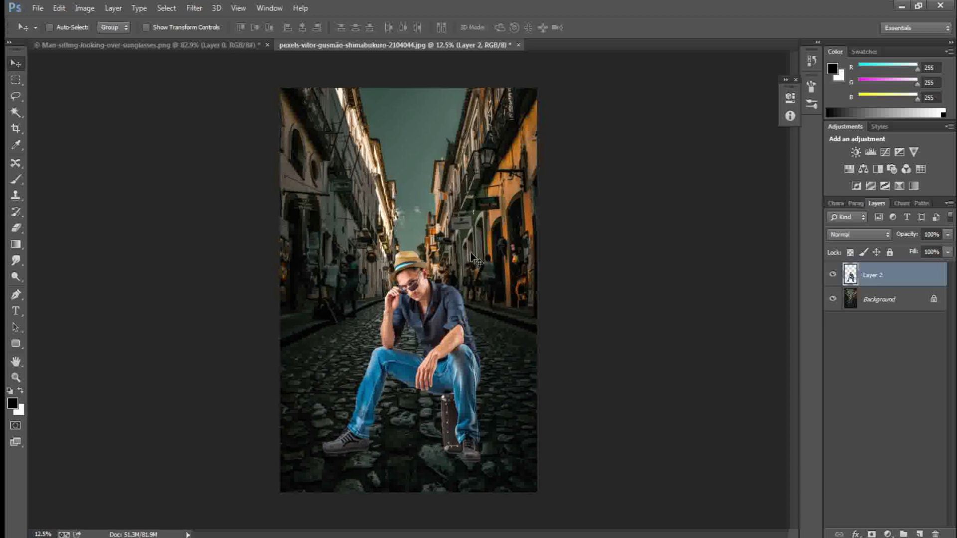
pyautogui.press('Left')
pyautogui.press('Left')
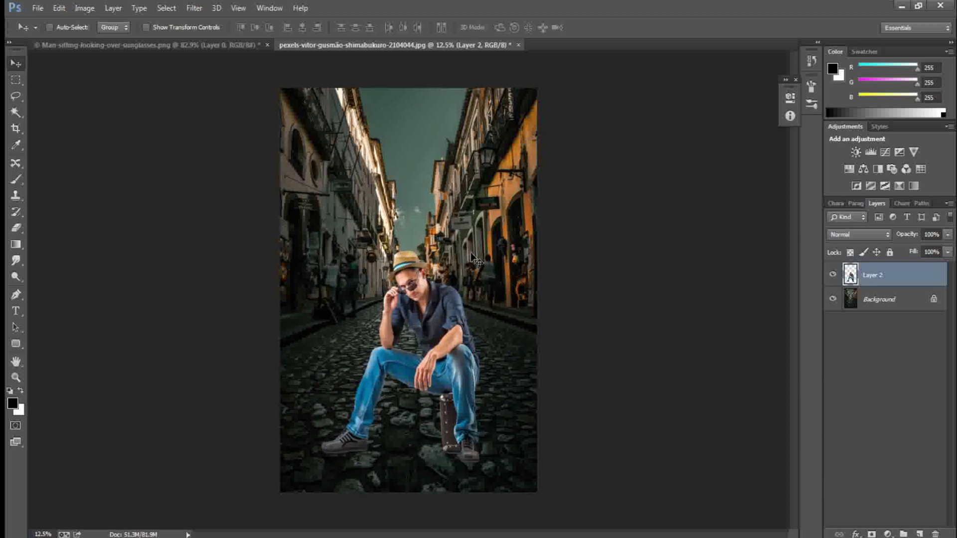
# Raise the man's Levels black input to 14 to deepen the shadows.
pyautogui.hotkey('ctrl', 'l')
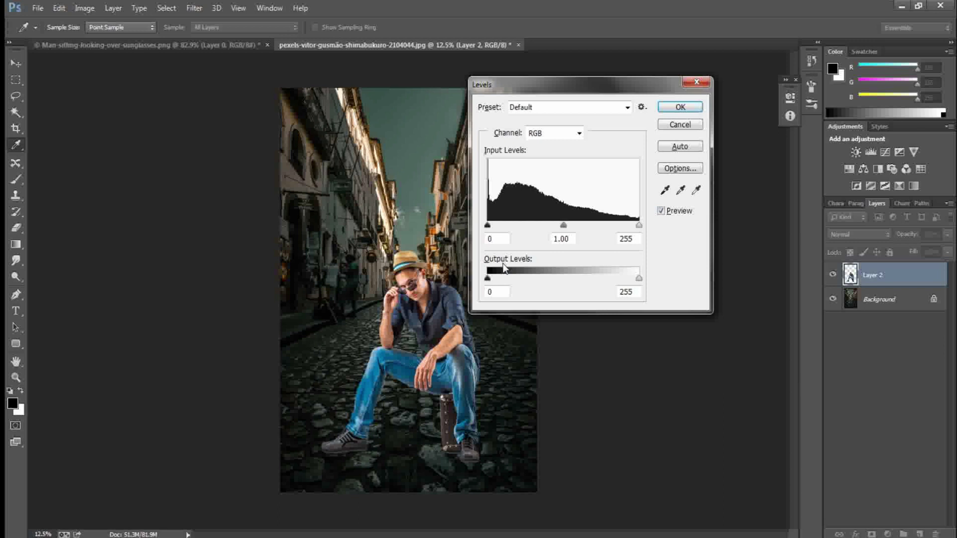
pyautogui.moveTo(488, 224); pyautogui.dragTo(499, 230)
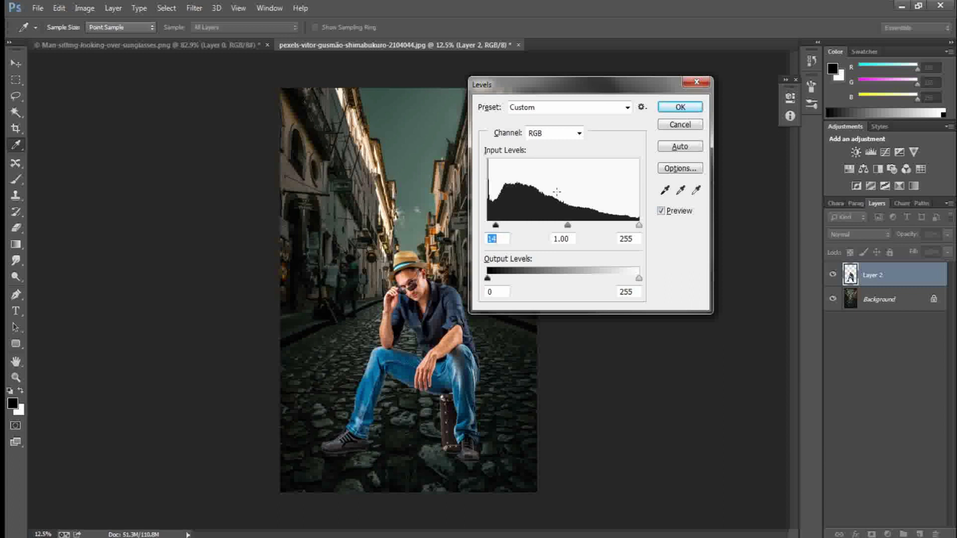
pyautogui.click(680, 106)
# Darken the man's midtones with a Curves point at Input 136, Output 117.
pyautogui.hotkey('ctrl', 'm')
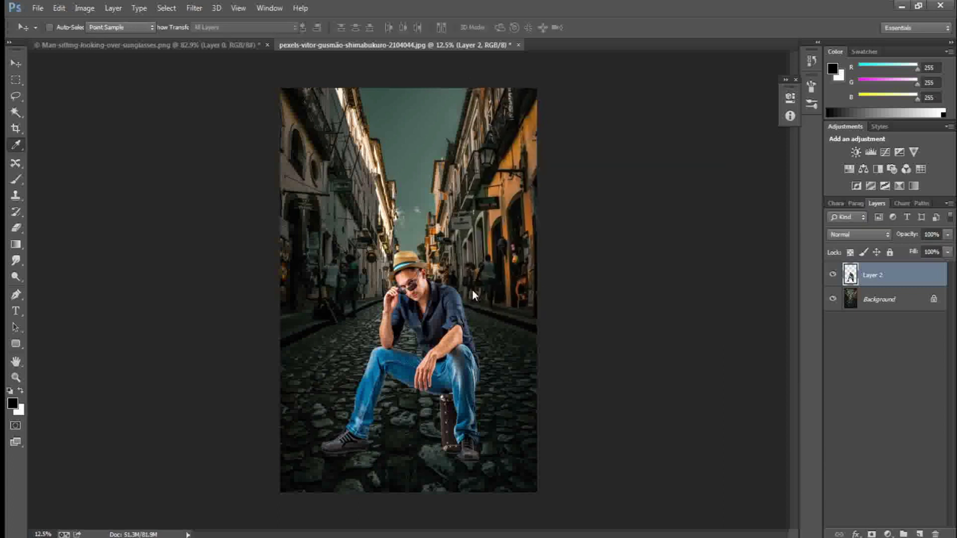
pyautogui.moveTo(688, 198); pyautogui.dragTo(692, 205)
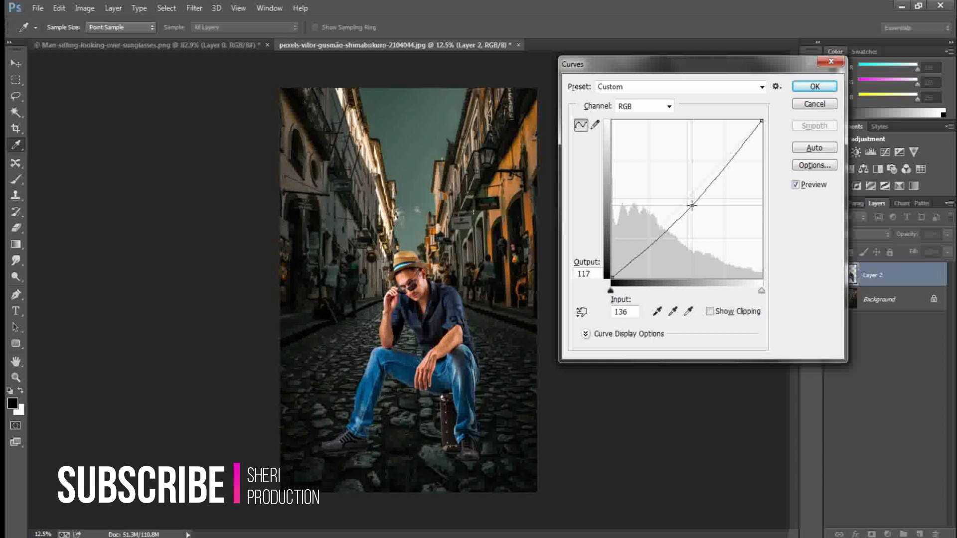
pyautogui.click(813, 87)
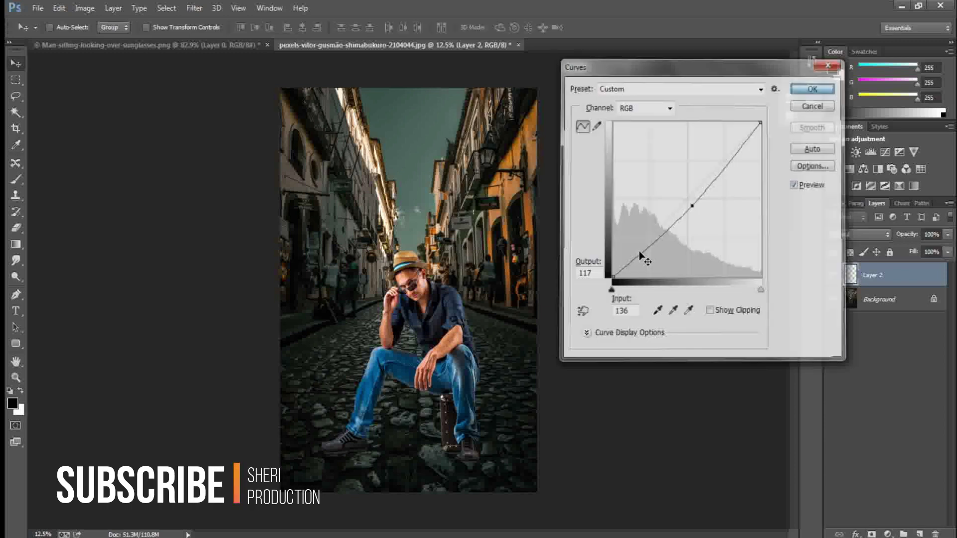
pyautogui.press('Return')
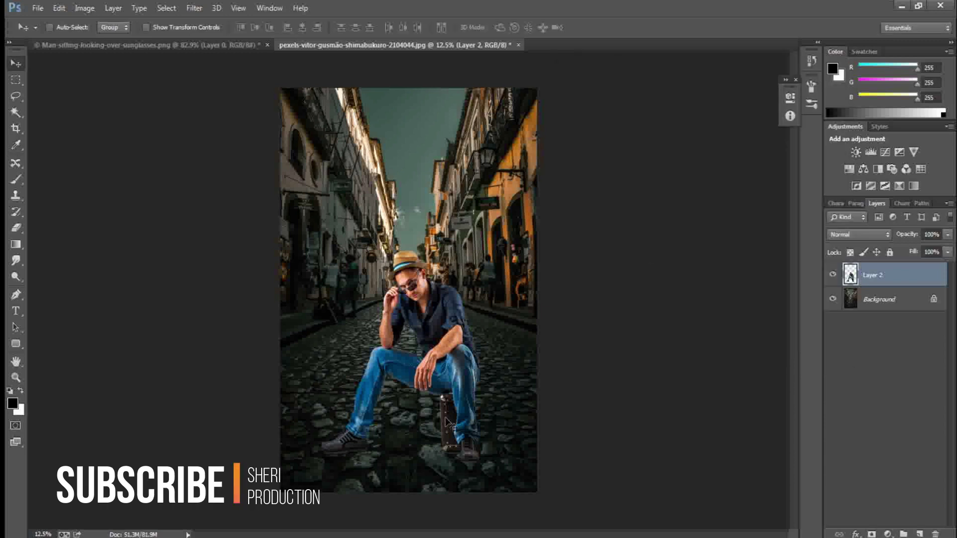
pyautogui.press('z')
pyautogui.moveTo(367, 371); pyautogui.dragTo(476, 429)
# Soften the light fringe along the suitcase's left edge with the Eraser at 14% opacity.
pyautogui.moveTo(559, 372); pyautogui.dragTo(558, 245)
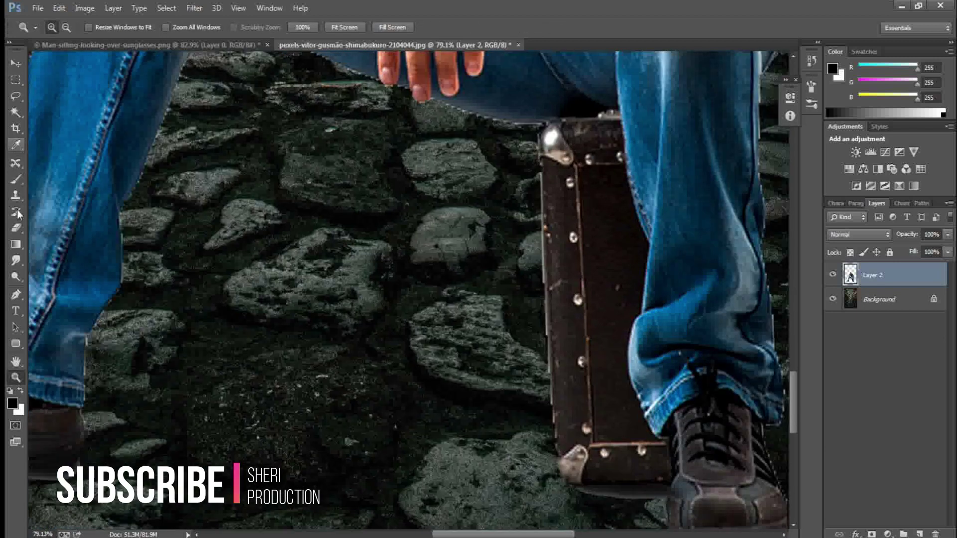
pyautogui.click(16, 227)
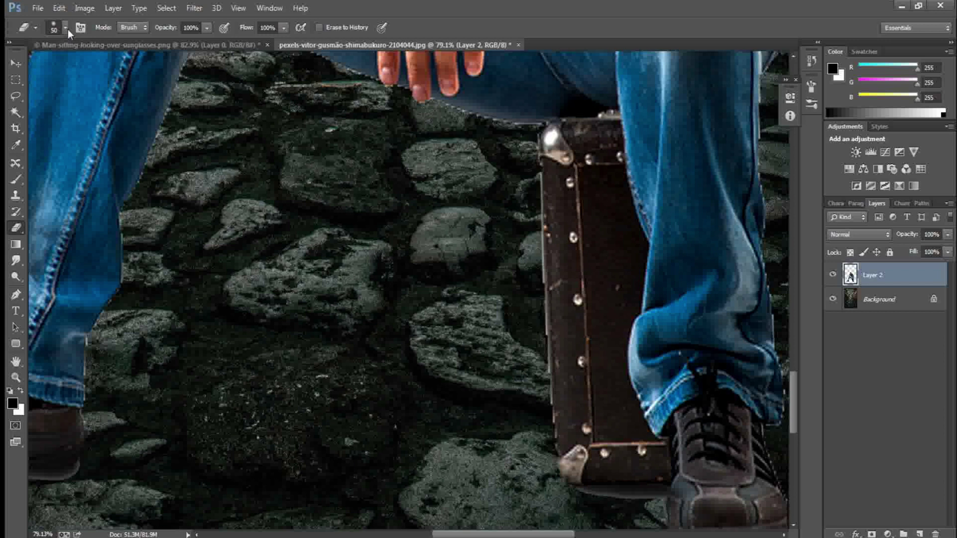
pyautogui.click(206, 29)
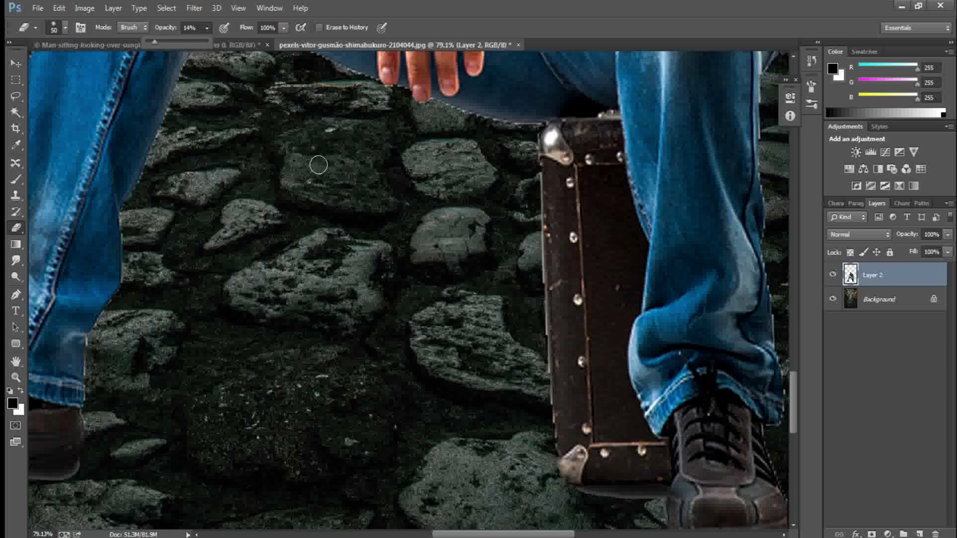
pyautogui.click(536, 304)
pyautogui.moveTo(539, 267)
pyautogui.mouseDown()
pyautogui.moveTo(543, 135)
pyautogui.moveTo(542, 411)
pyautogui.moveTo(544, 364)
pyautogui.moveTo(555, 410)
pyautogui.moveTo(542, 456)
pyautogui.mouseUp()
pyautogui.moveTo(546, 400)
pyautogui.mouseDown()
pyautogui.moveTo(545, 374)
pyautogui.moveTo(541, 415)
pyautogui.moveTo(533, 139)
pyautogui.mouseUp()
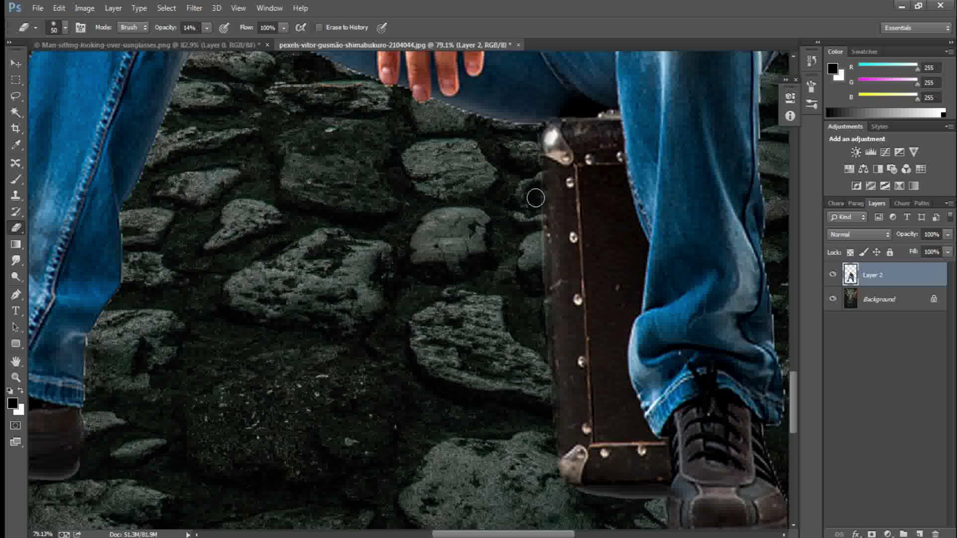
pyautogui.moveTo(547, 402)
pyautogui.mouseDown()
pyautogui.moveTo(552, 428)
pyautogui.moveTo(546, 407)
pyautogui.moveTo(538, 438)
pyautogui.moveTo(541, 391)
pyautogui.moveTo(535, 404)
pyautogui.mouseUp()
pyautogui.rightClick(559, 363)
pyautogui.click(588, 367)
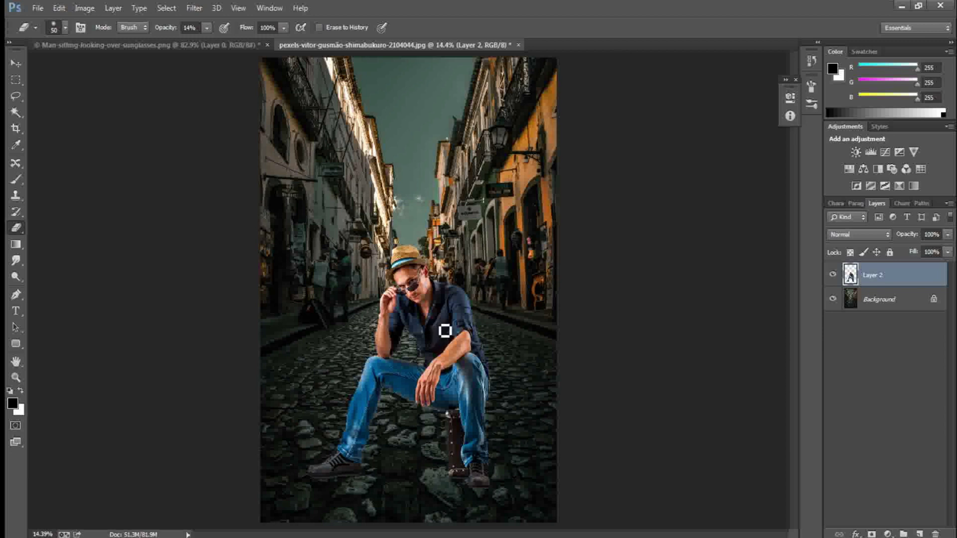
pyautogui.press('v')
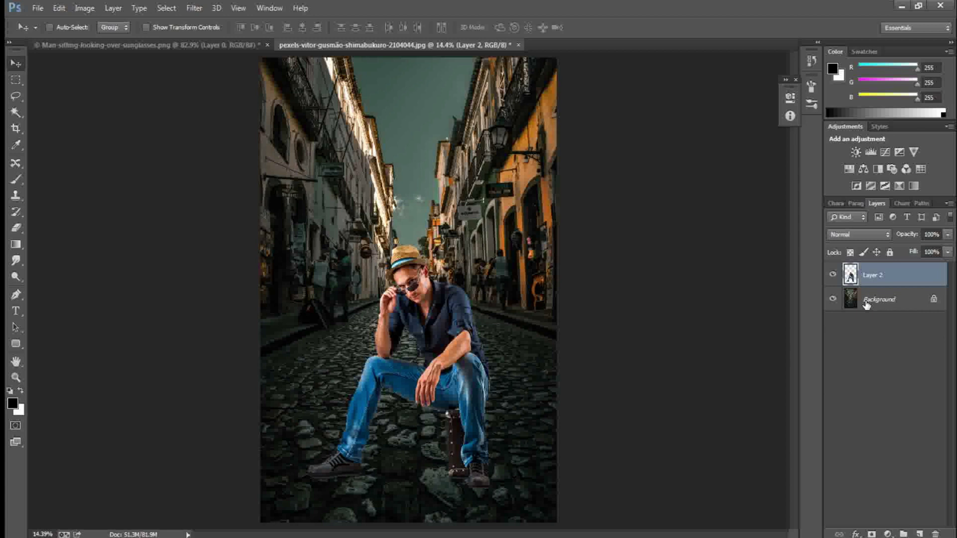
# Apply a 24 px Tilt-Shift blur to the Background street, focused at the man's legs.
pyautogui.click(866, 302)
pyautogui.click(194, 9)
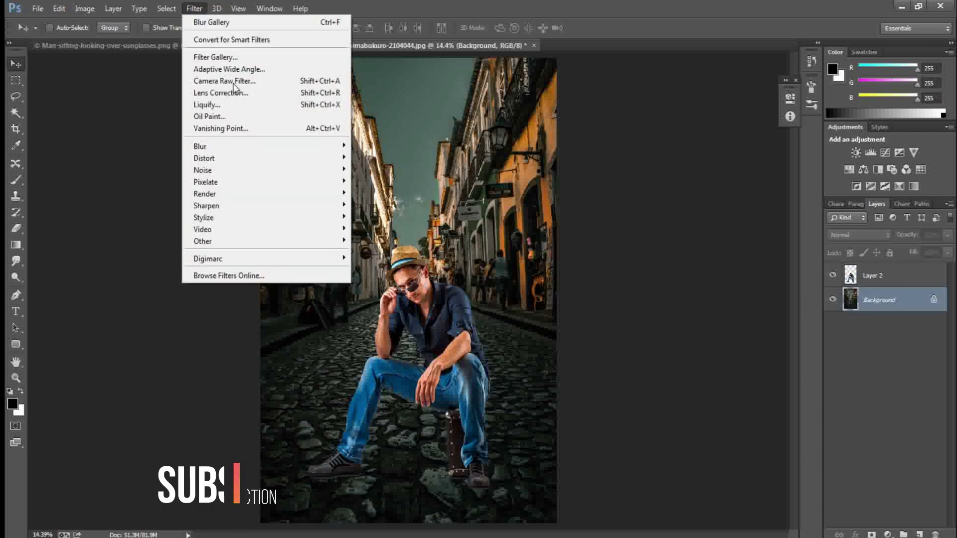
pyautogui.moveTo(224, 146)
pyautogui.click(400, 172)
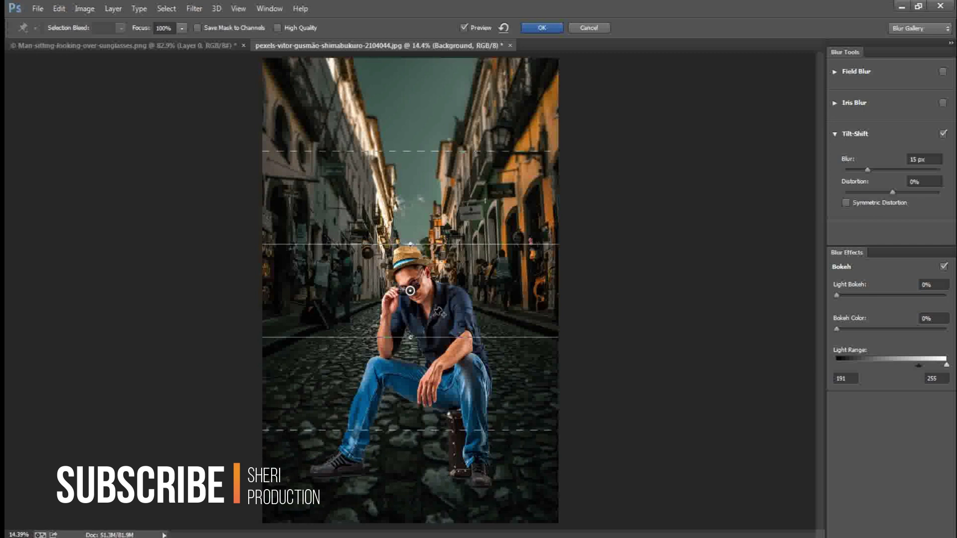
pyautogui.moveTo(410, 297); pyautogui.dragTo(422, 531)
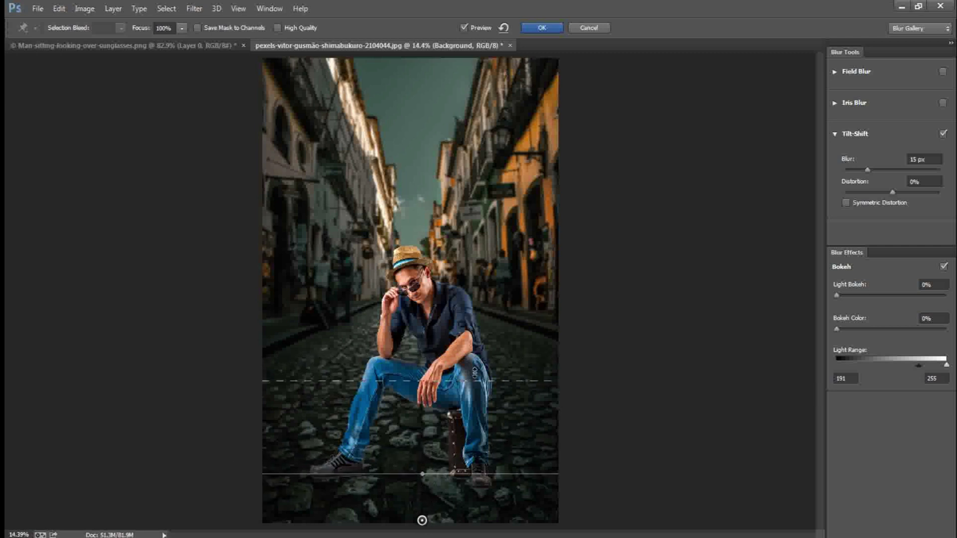
pyautogui.hotkey('ctrl', '-')
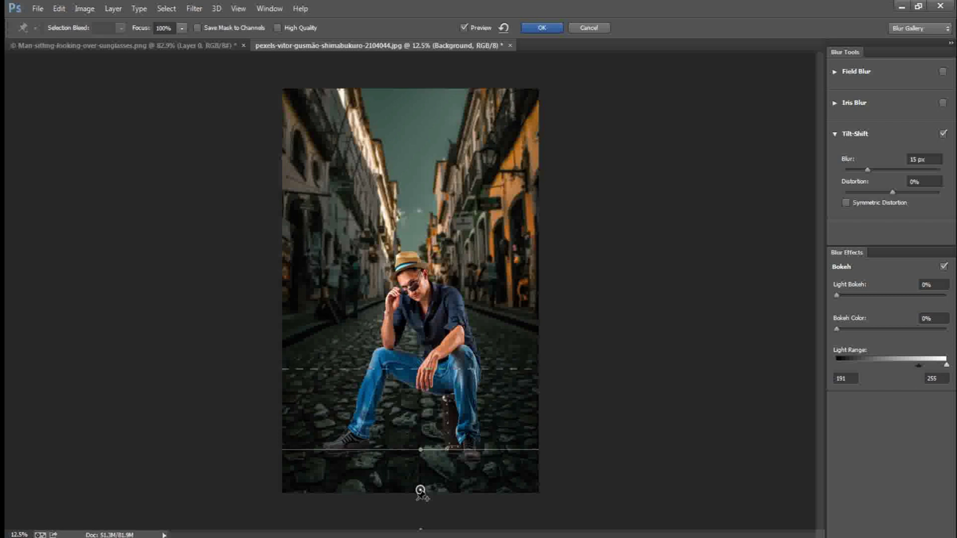
pyautogui.moveTo(421, 491); pyautogui.dragTo(420, 497)
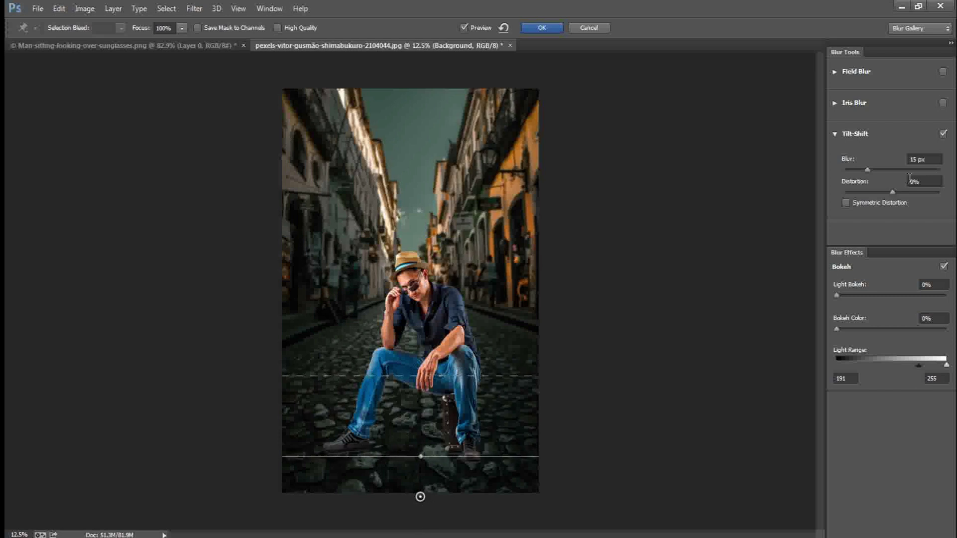
pyautogui.moveTo(866, 172); pyautogui.dragTo(875, 171)
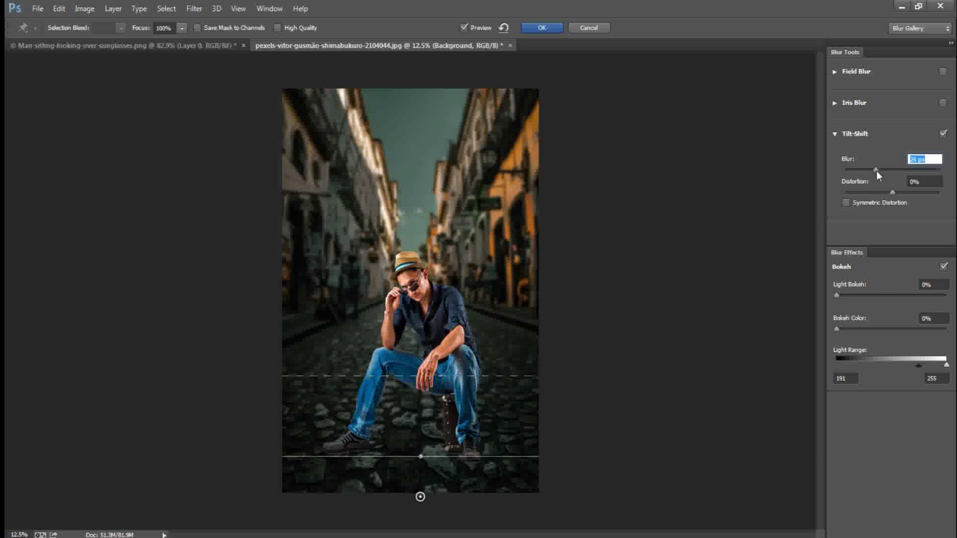
pyautogui.click(543, 28)
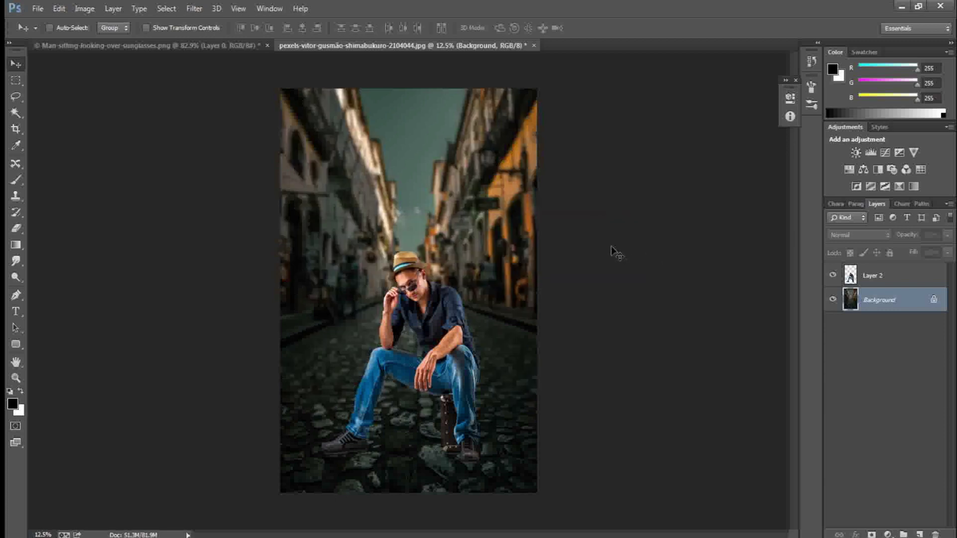
# Group Layer 0 and Layer 2 as Group 1, merge a copy, and hide the original group.
pyautogui.keyDown('shift'); pyautogui.click(906, 282); pyautogui.keyUp('shift')
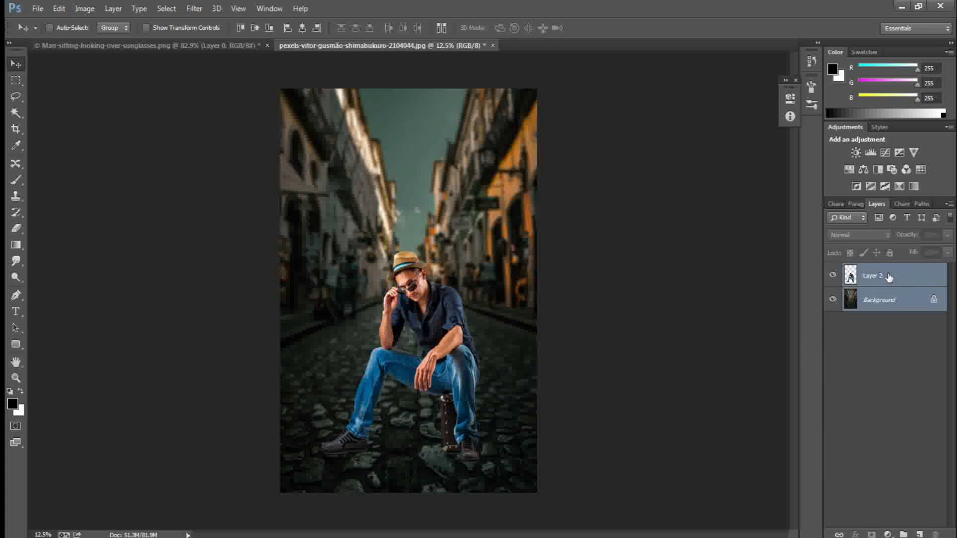
pyautogui.click(890, 282)
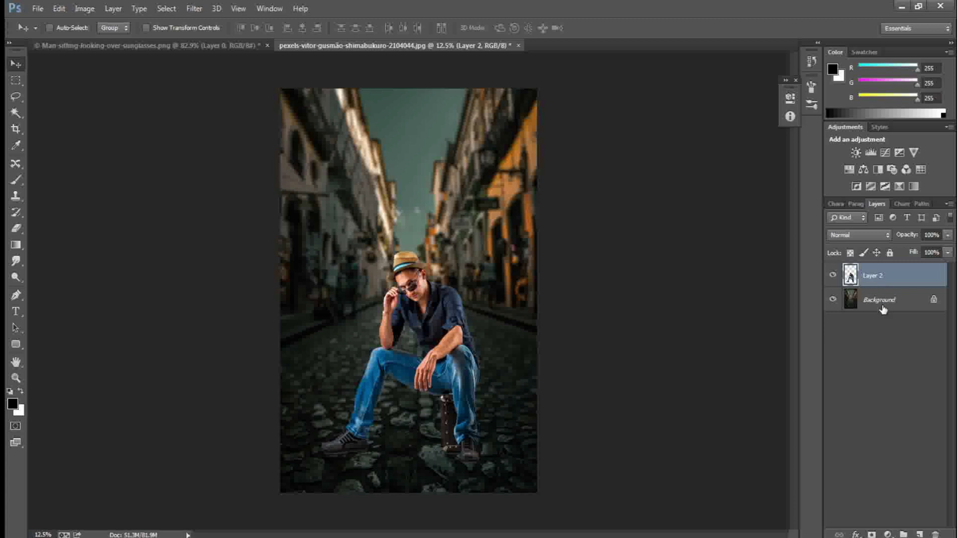
pyautogui.doubleClick(880, 302)
pyautogui.press('Return')
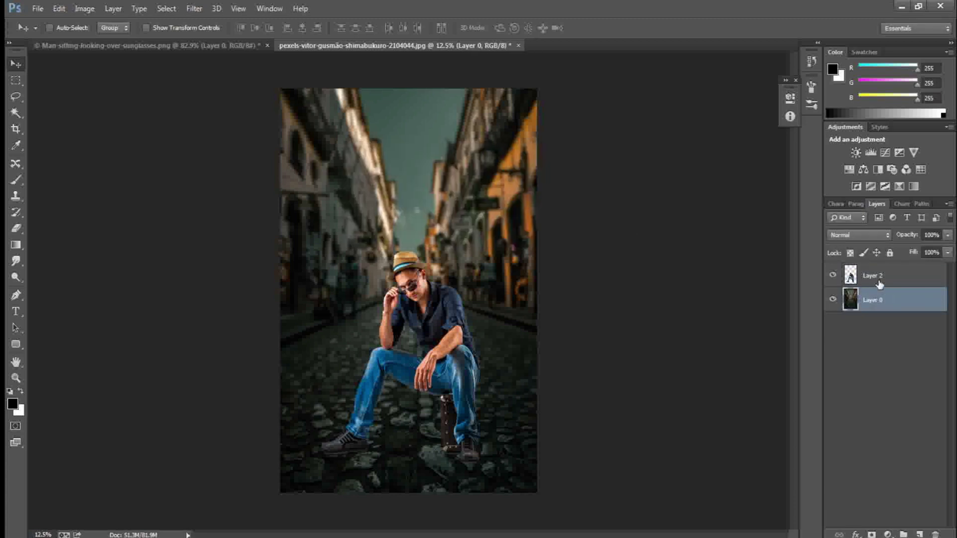
pyautogui.keyDown('shift'); pyautogui.click(853, 279); pyautogui.keyUp('shift')
pyautogui.hotkey('ctrl', 'g')
pyautogui.hotkey('ctrl', 'j')
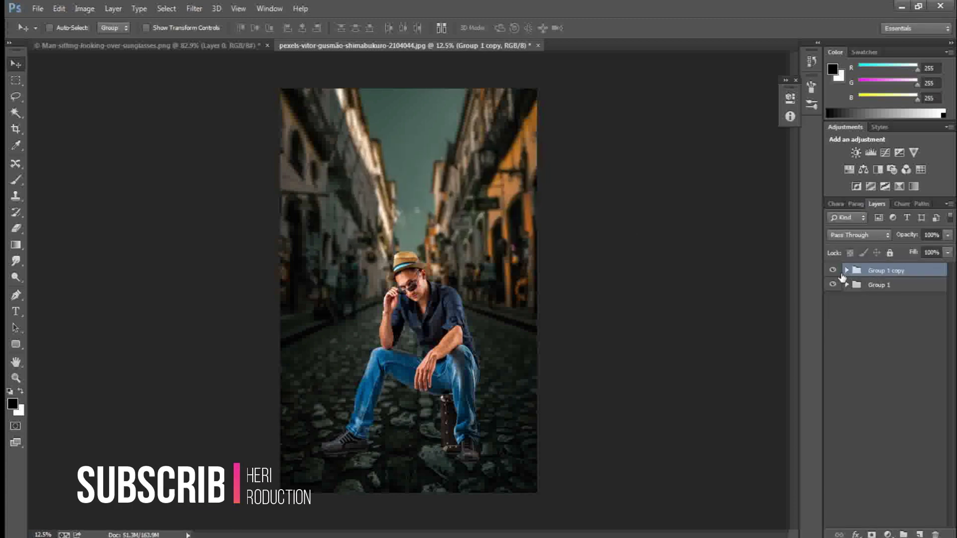
pyautogui.hotkey('ctrl', 'e')
pyautogui.click(833, 294)
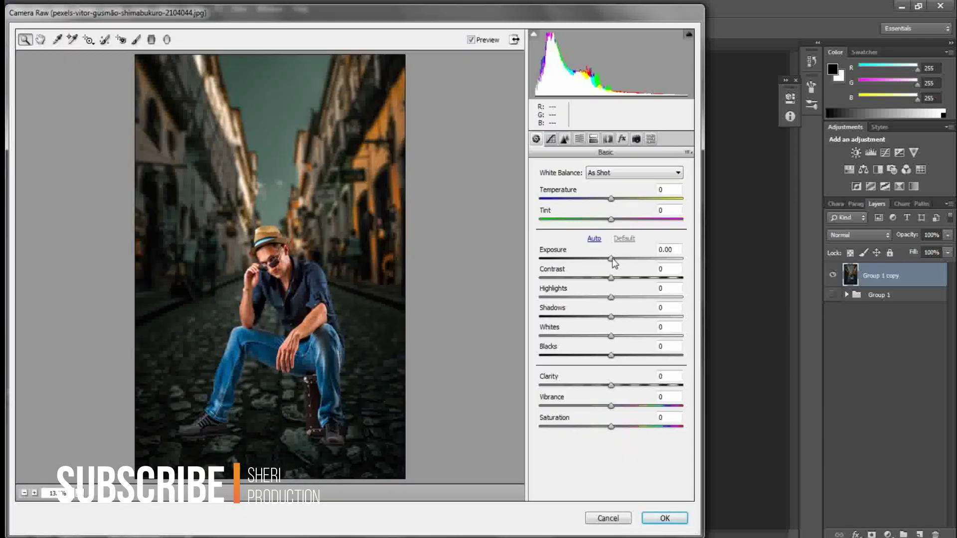
# Grade in Camera Raw: Exposure -0.20, Clarity +52, Vibrance +22, lower Saturation, vignette -14.
pyautogui.moveTo(612, 259)
pyautogui.mouseDown()
pyautogui.moveTo(626, 317)
pyautogui.moveTo(615, 317)
pyautogui.moveTo(630, 339)
pyautogui.moveTo(599, 356)
pyautogui.moveTo(628, 385)
pyautogui.moveTo(648, 384)
pyautogui.mouseUp()
pyautogui.click(648, 385)
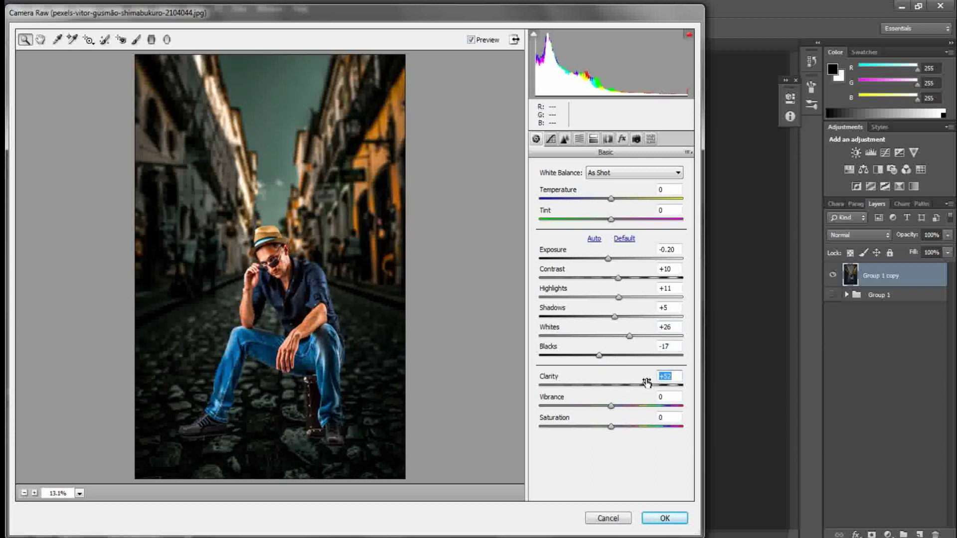
pyautogui.moveTo(612, 407)
pyautogui.mouseDown()
pyautogui.moveTo(628, 407)
pyautogui.moveTo(593, 428)
pyautogui.mouseUp()
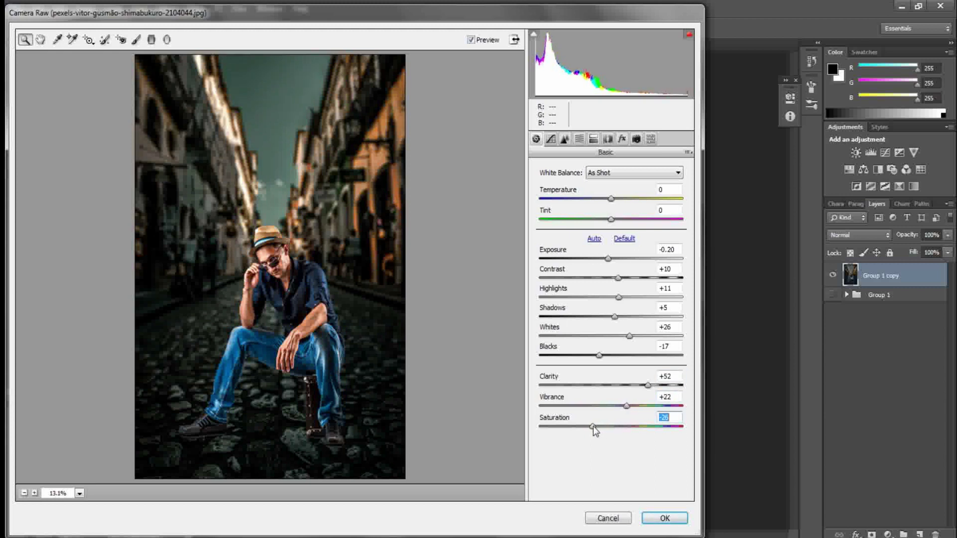
pyautogui.click(622, 138)
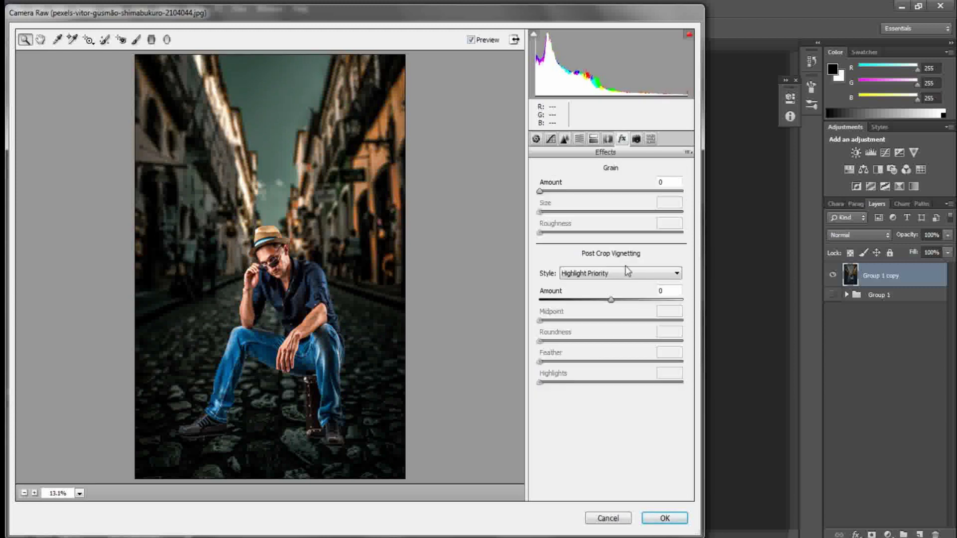
pyautogui.moveTo(612, 299); pyautogui.dragTo(598, 300)
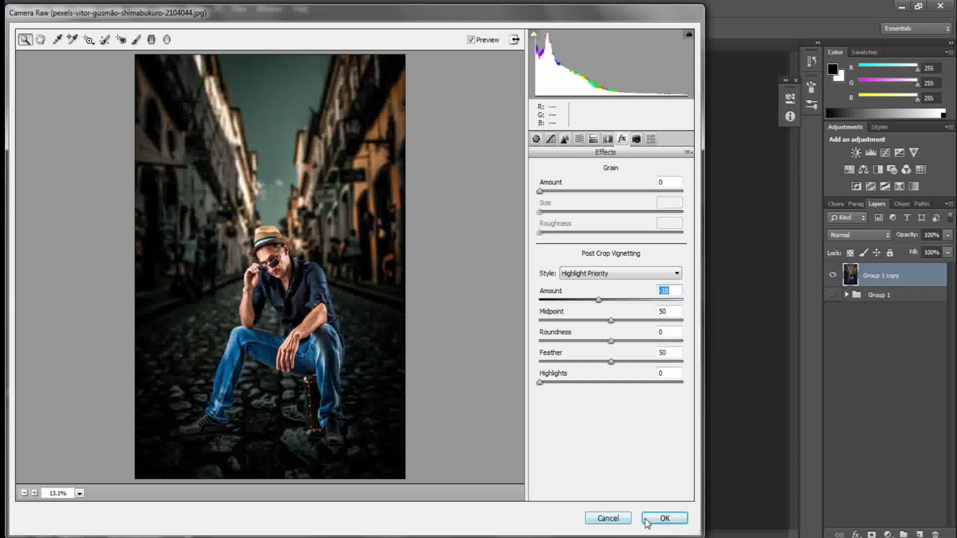
pyautogui.click(665, 518)
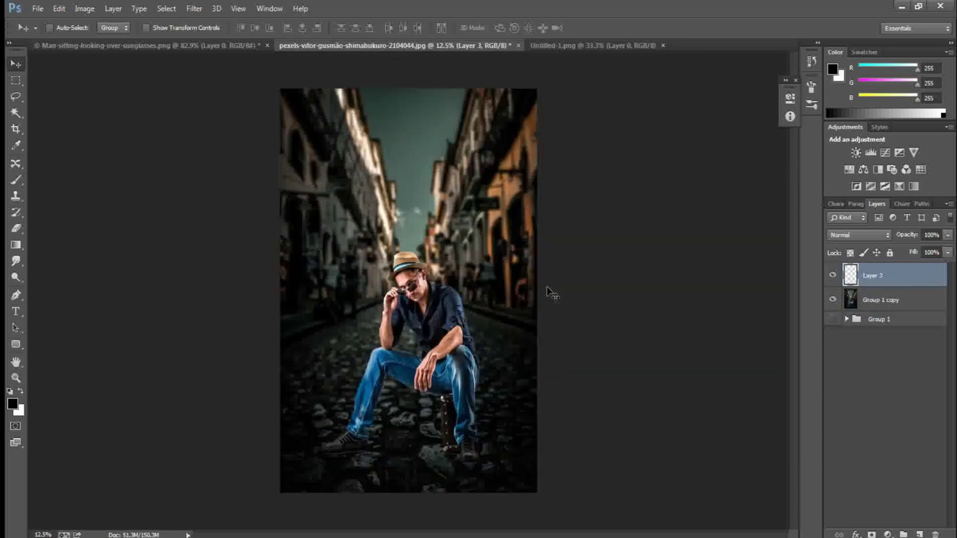
# Scale the pasted signature logo on Layer 3 down to about 20% size.
pyautogui.hotkey('ctrl', 't')
pyautogui.moveTo(306, 240)
pyautogui.mouseDown()
pyautogui.moveTo(420, 294)
pyautogui.moveTo(359, 301)
pyautogui.moveTo(362, 291)
pyautogui.moveTo(368, 339)
pyautogui.mouseUp()
pyautogui.press('Return')
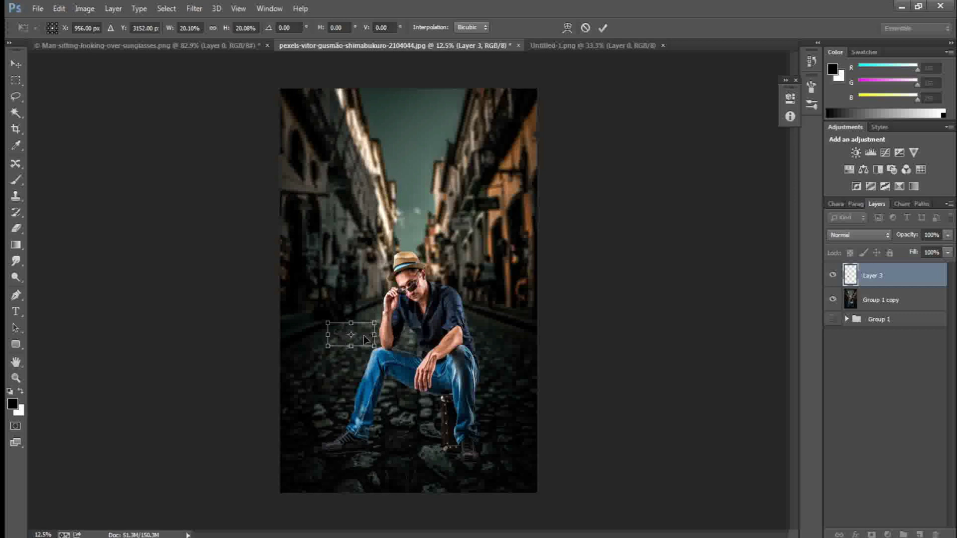
# Give the logo a white (ffffff) Color Overlay layer effect.
pyautogui.click(856, 535)
pyautogui.click(888, 472)
pyautogui.click(854, 325)
pyautogui.click(813, 235)
pyautogui.moveTo(797, 229); pyautogui.dragTo(798, 305)
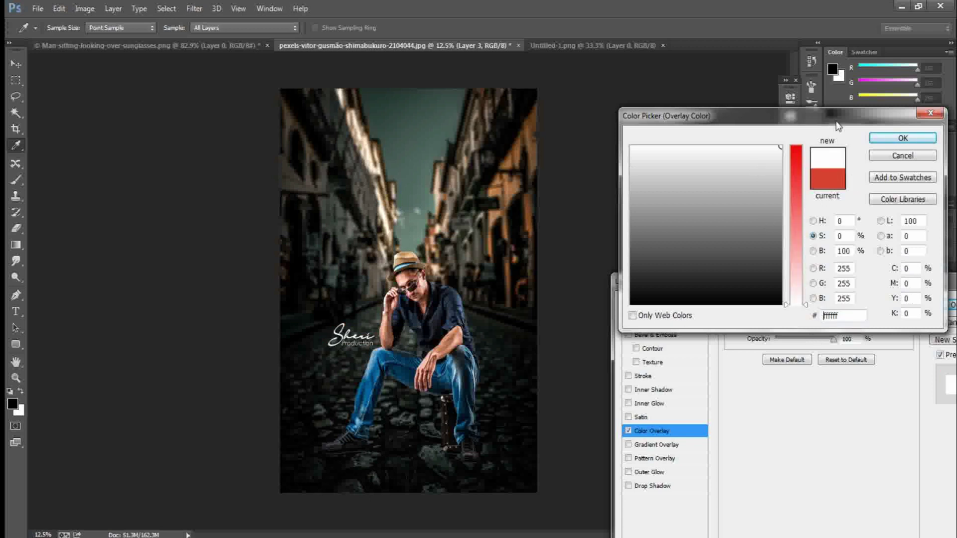
pyautogui.press('Return')
pyautogui.press('Return')
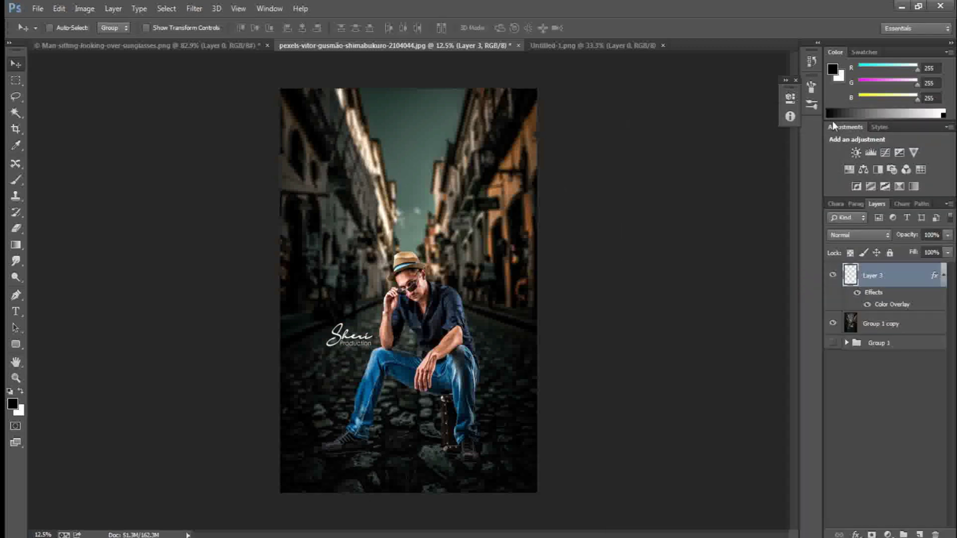